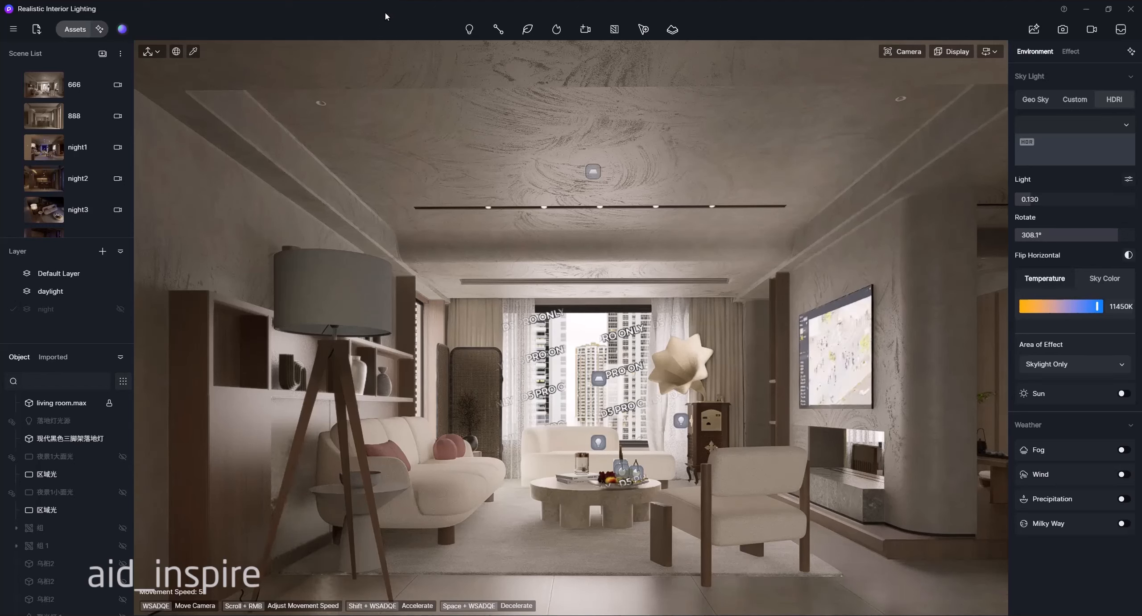
# Switch to scene 888 and preview the night layer by toggling its visibility on and off
pyautogui.click(50, 124)
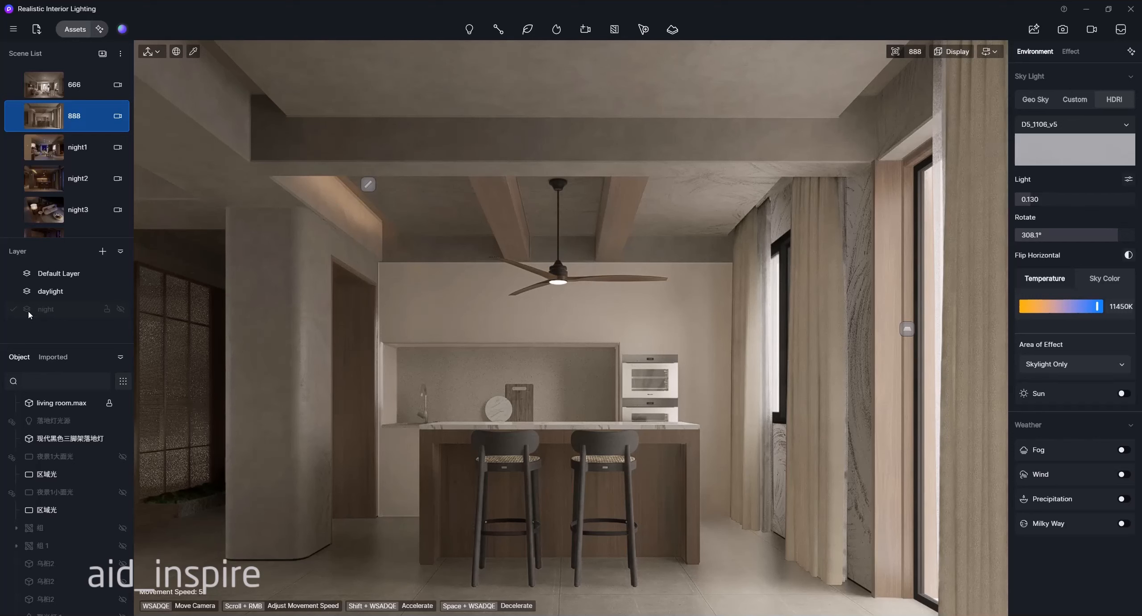
pyautogui.click(121, 310)
pyautogui.click(121, 310)
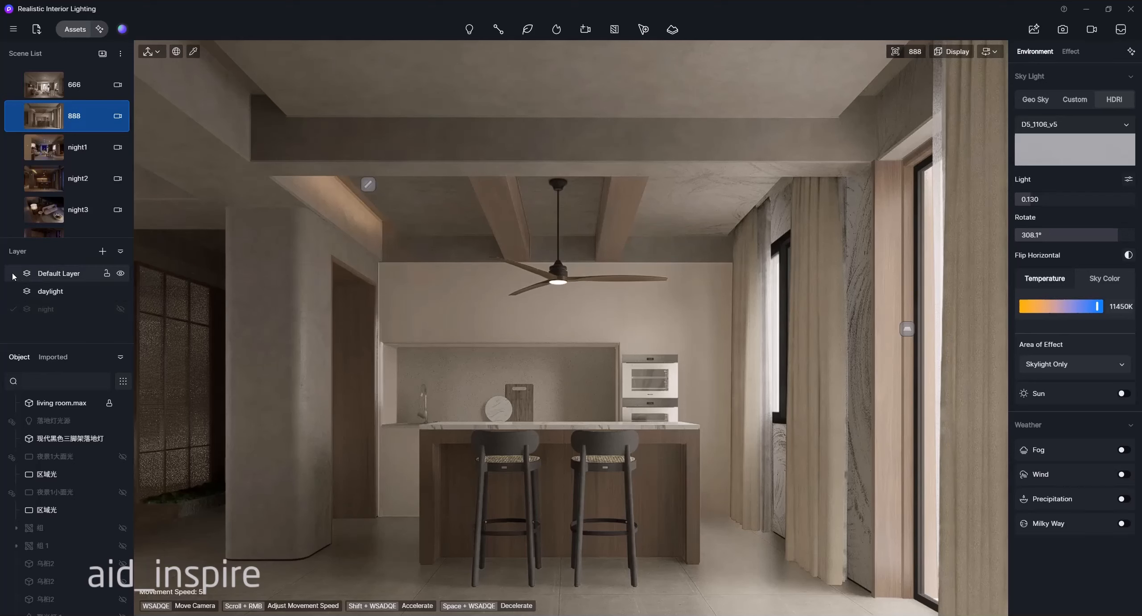
# Create a new layer and name it "Art Light"
pyautogui.click(102, 252)
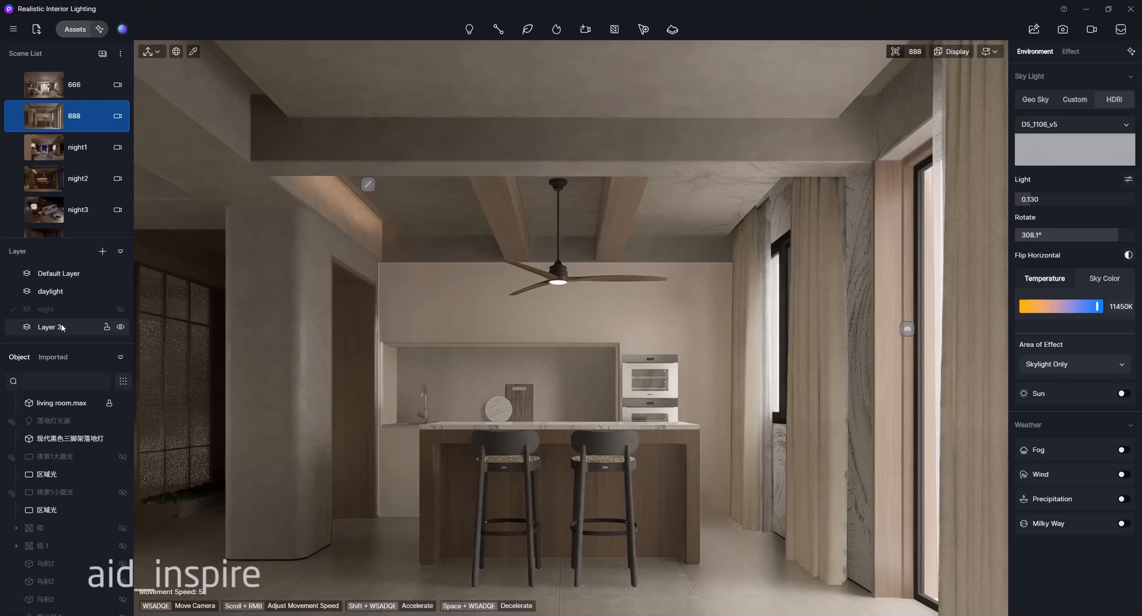
pyautogui.doubleClick(66, 326)
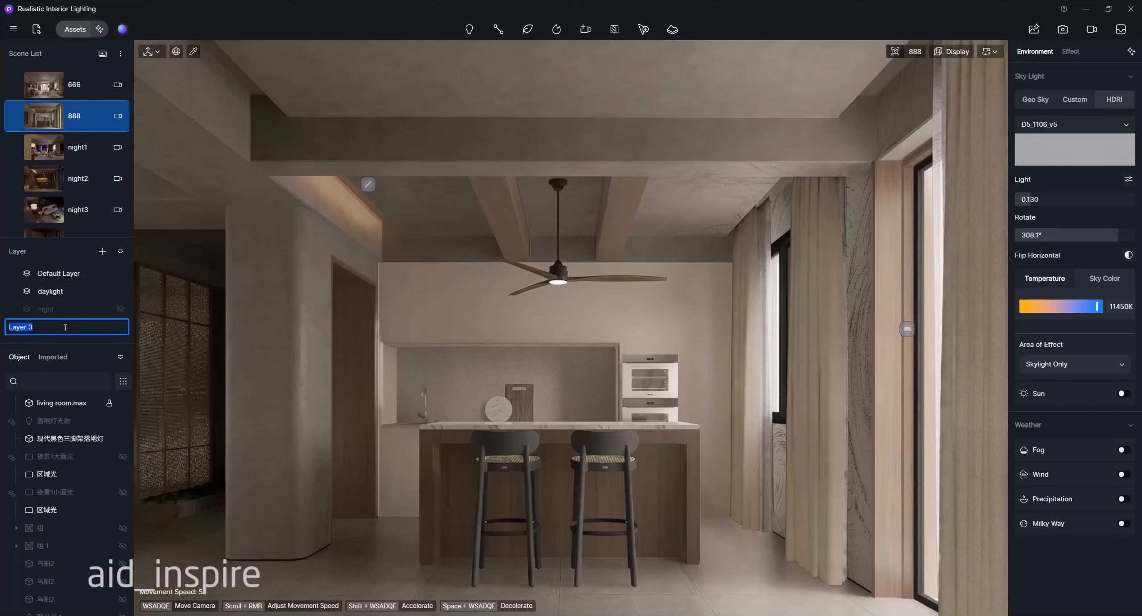
pyautogui.write('lIGHT')
pyautogui.press('BackSpace')
pyautogui.press('BackSpace')
pyautogui.press('BackSpace')
pyautogui.press('BackSpace')
pyautogui.write('Art Light')
pyautogui.press('Return')
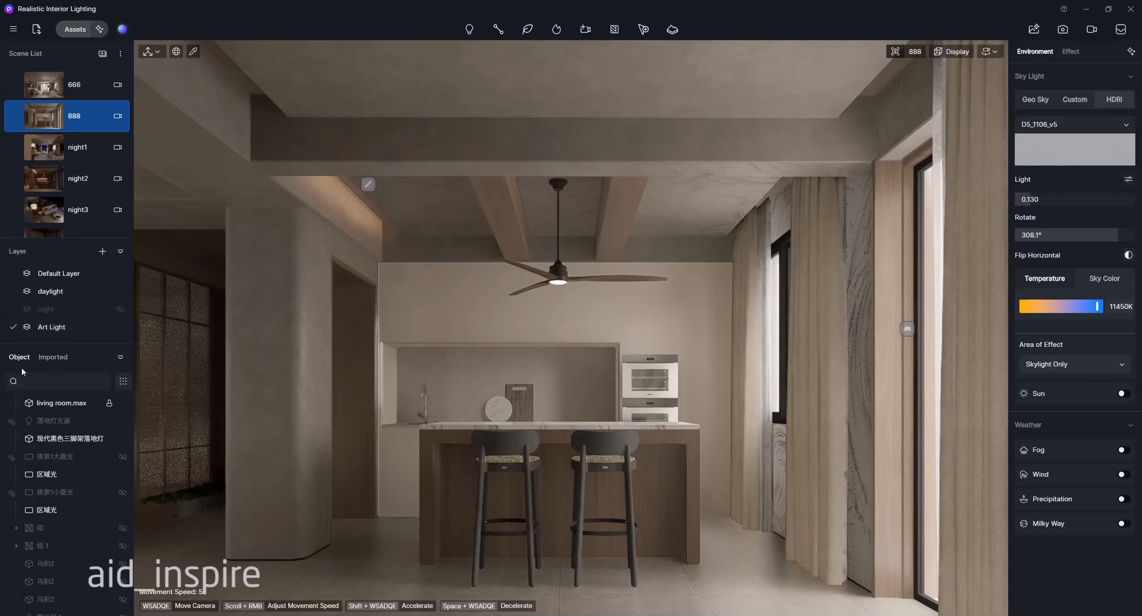
# Filter the object list to lights only and set the HDRI sky light intensity to 0
pyautogui.click(125, 385)
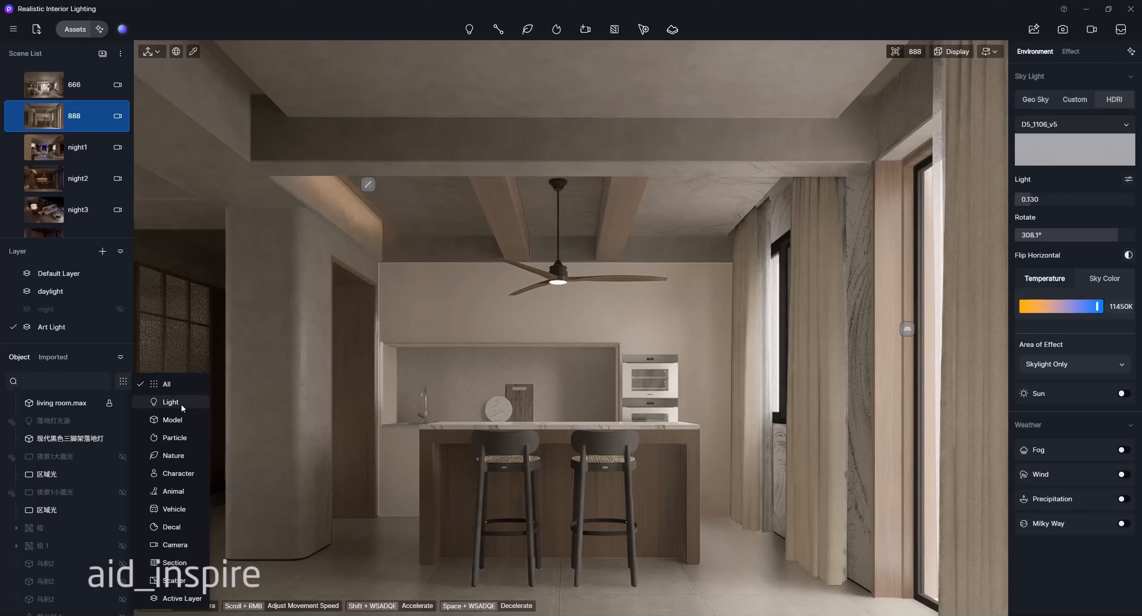
pyautogui.click(157, 401)
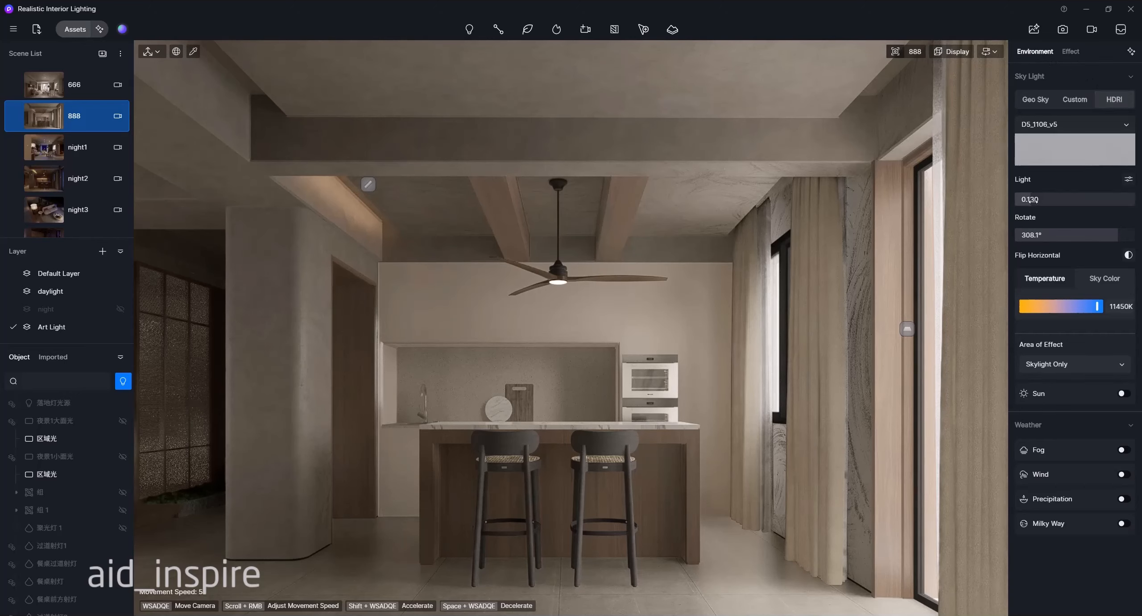
pyautogui.moveTo(1028, 201); pyautogui.dragTo(999, 202)
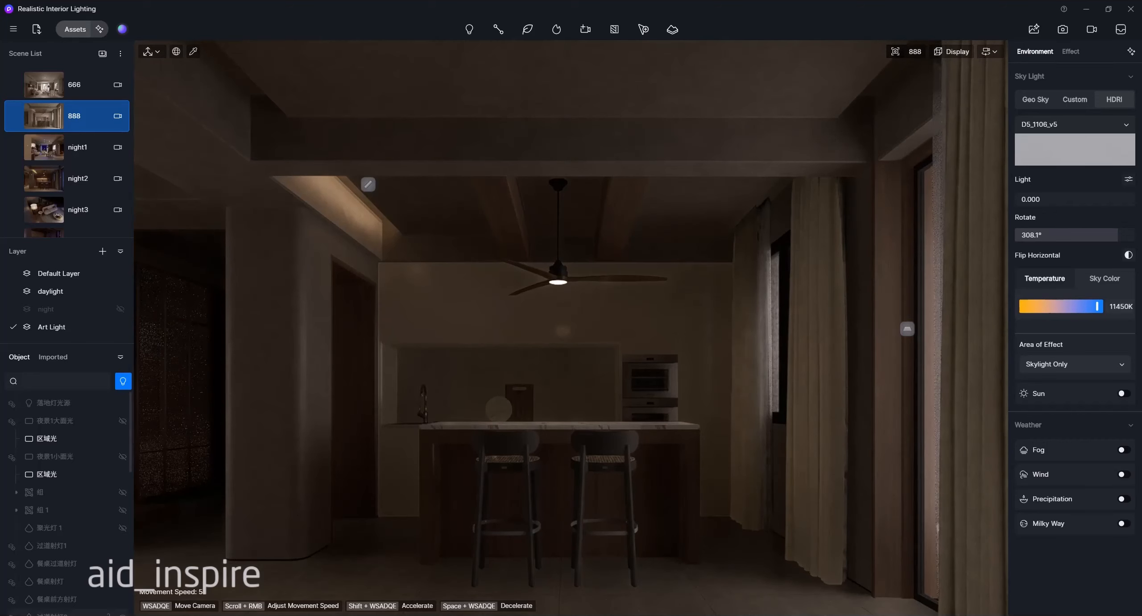
# Hide the two visible 区域光 area lights and the visible 聚光灯 1 spotlight
pyautogui.click(122, 438)
pyautogui.click(122, 473)
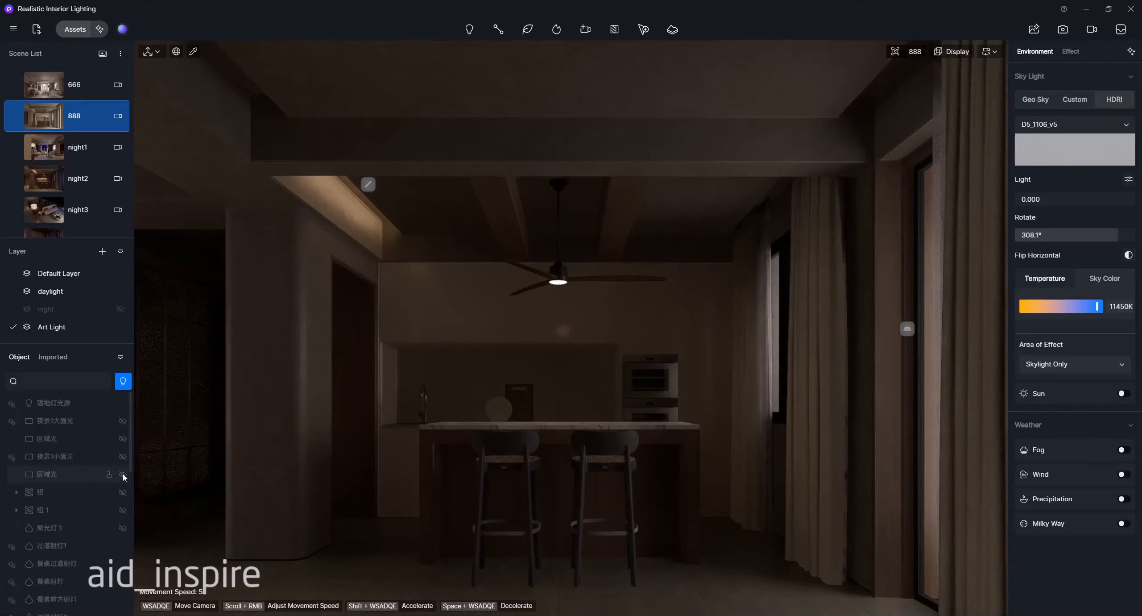
pyautogui.scroll(-3, 86, 447)
pyautogui.scroll(-4, 85, 441)
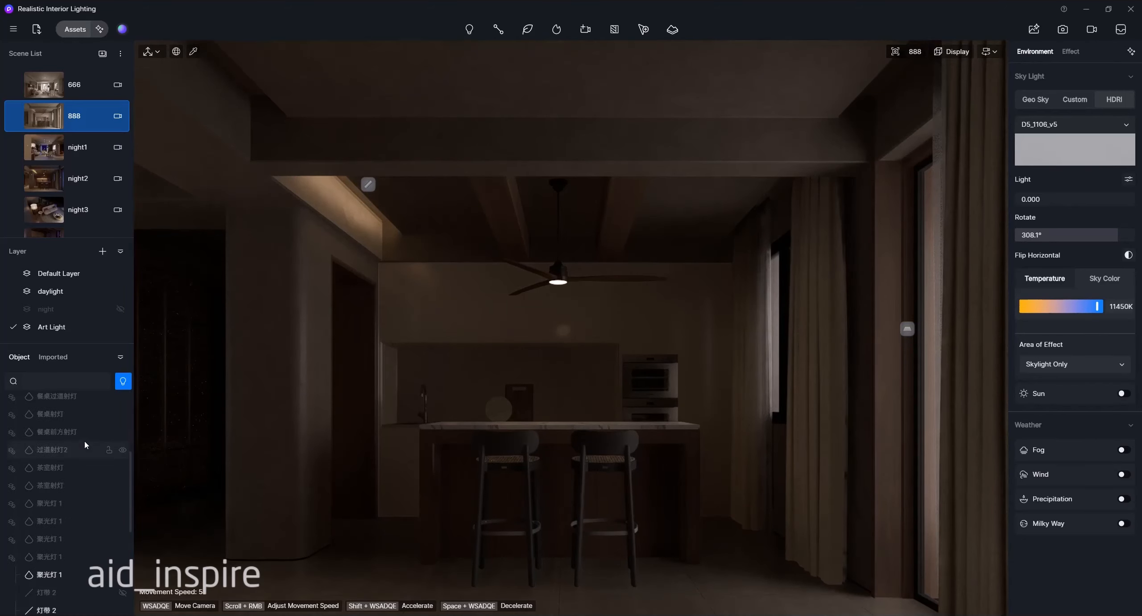
pyautogui.click(123, 541)
pyautogui.scroll(-4, 120, 488)
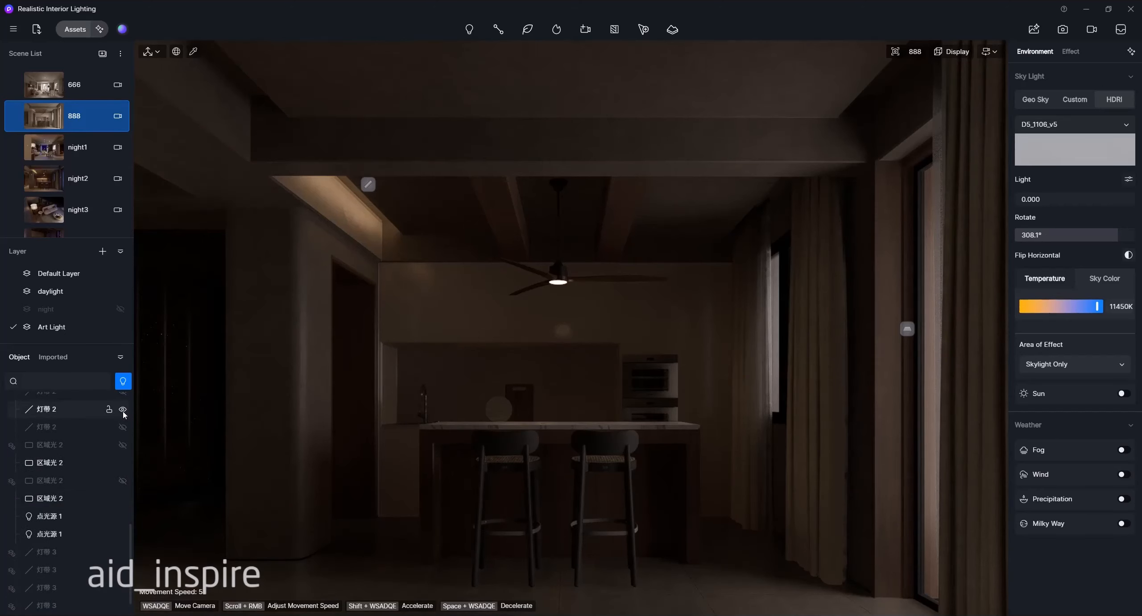
# Hide the remaining visible lights: the 灯带 2 strip light, both 区域光 2 area lights and both 点光源 1 point lights
pyautogui.click(123, 410)
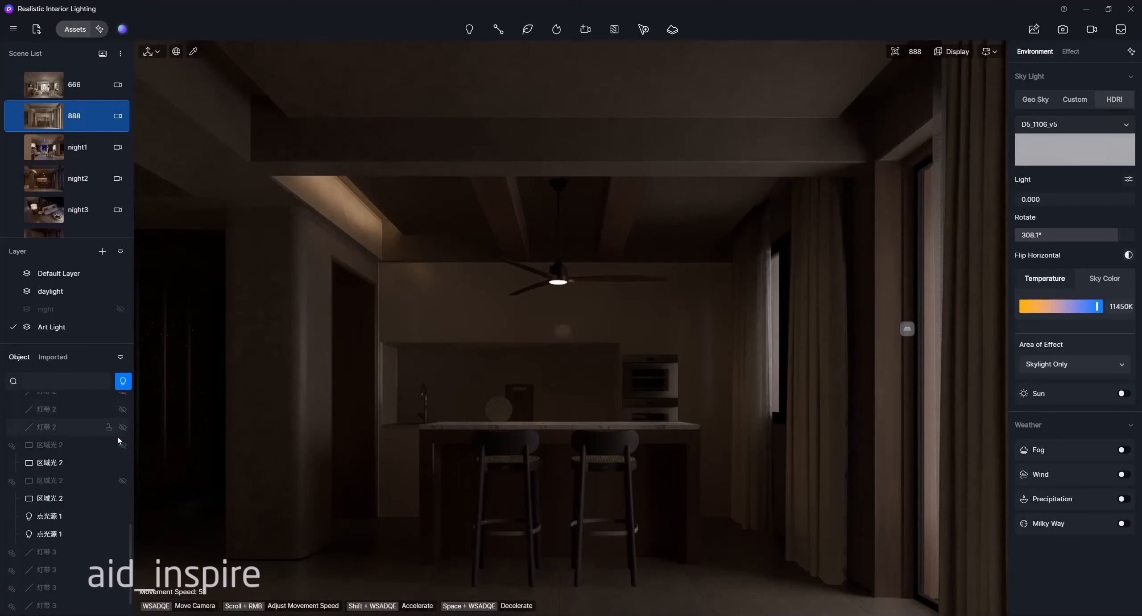
pyautogui.click(123, 463)
pyautogui.click(123, 498)
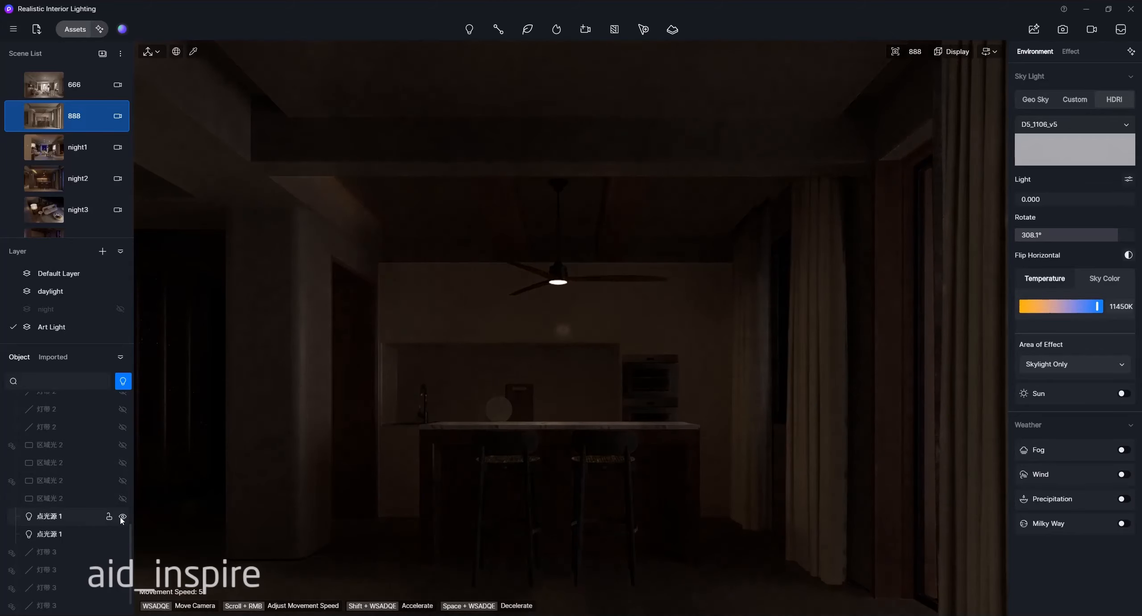
pyautogui.click(122, 516)
pyautogui.click(123, 535)
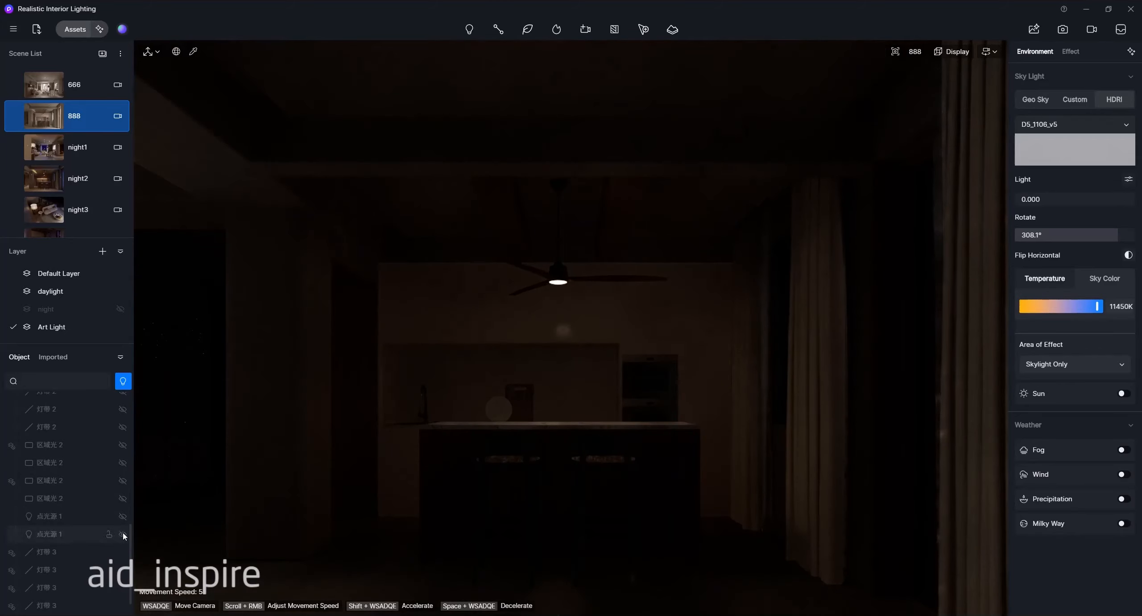
pyautogui.moveTo(129, 540); pyautogui.dragTo(136, 396)
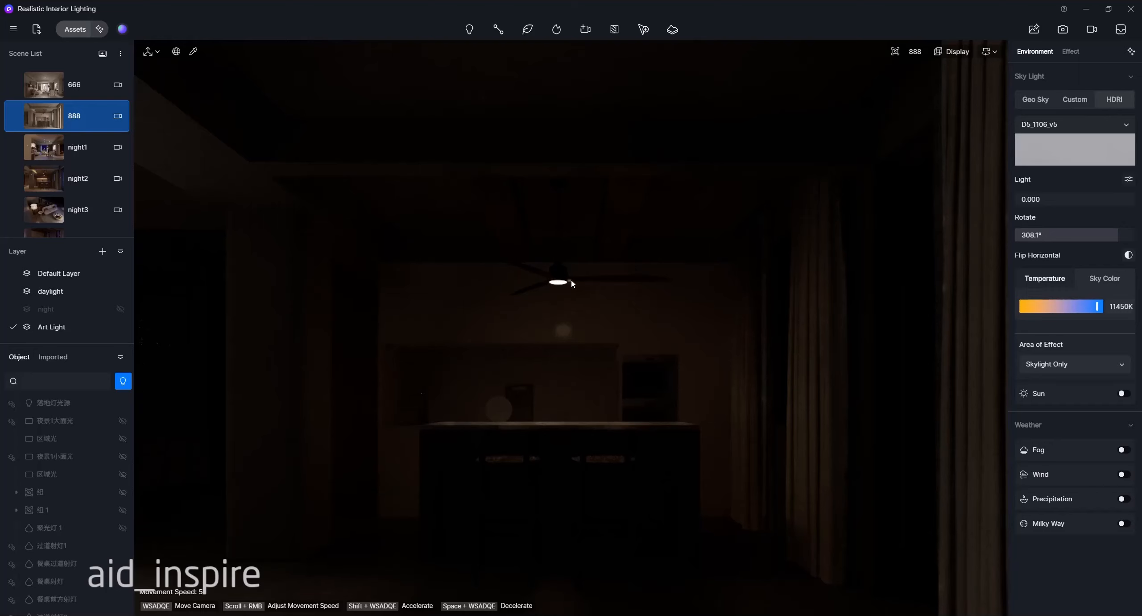
# Save the darkened view as a new scene, move it to the start of the scene list and name it "Art Light"
pyautogui.click(103, 54)
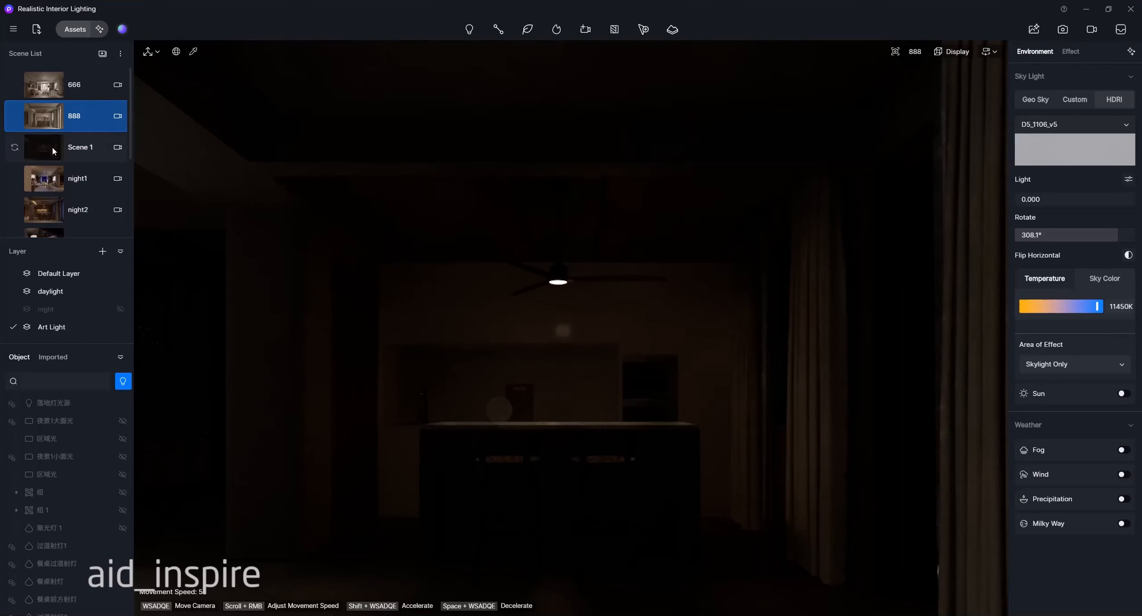
pyautogui.moveTo(55, 151); pyautogui.dragTo(55, 93)
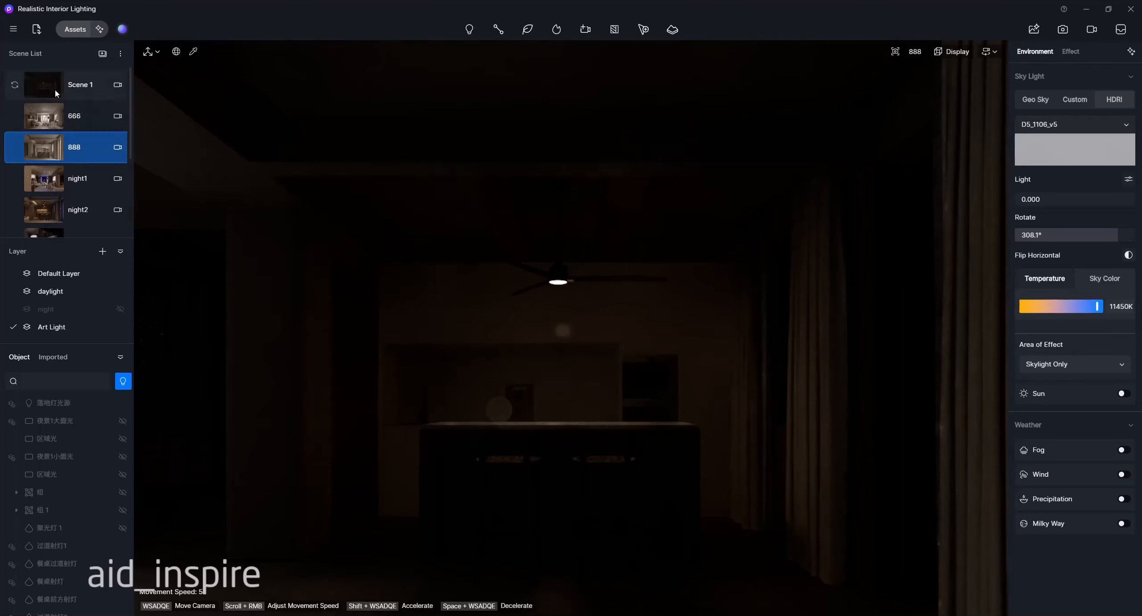
pyautogui.doubleClick(82, 89)
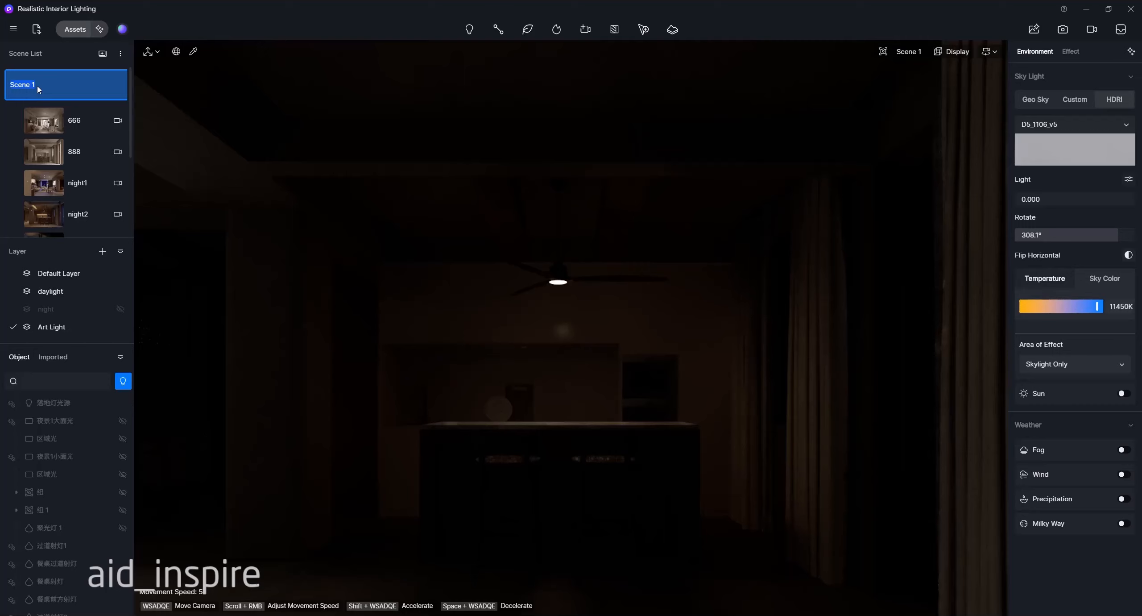
pyautogui.write('Art Light')
pyautogui.press('Return')
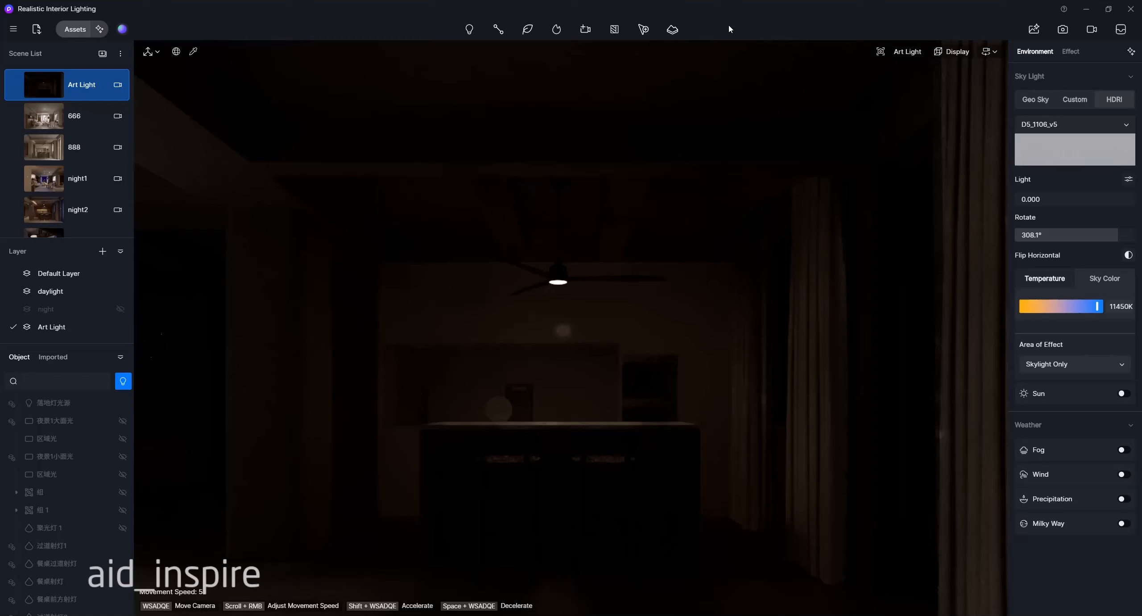
# Add a point light above the kitchen island, and return from the browser article to D5 Render
pyautogui.click(470, 30)
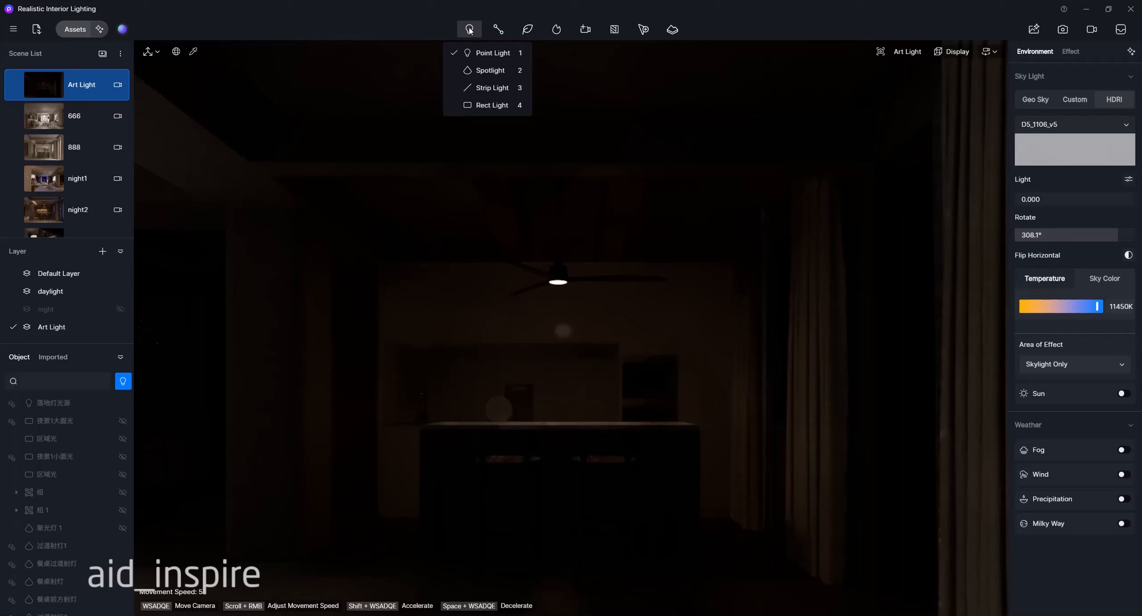
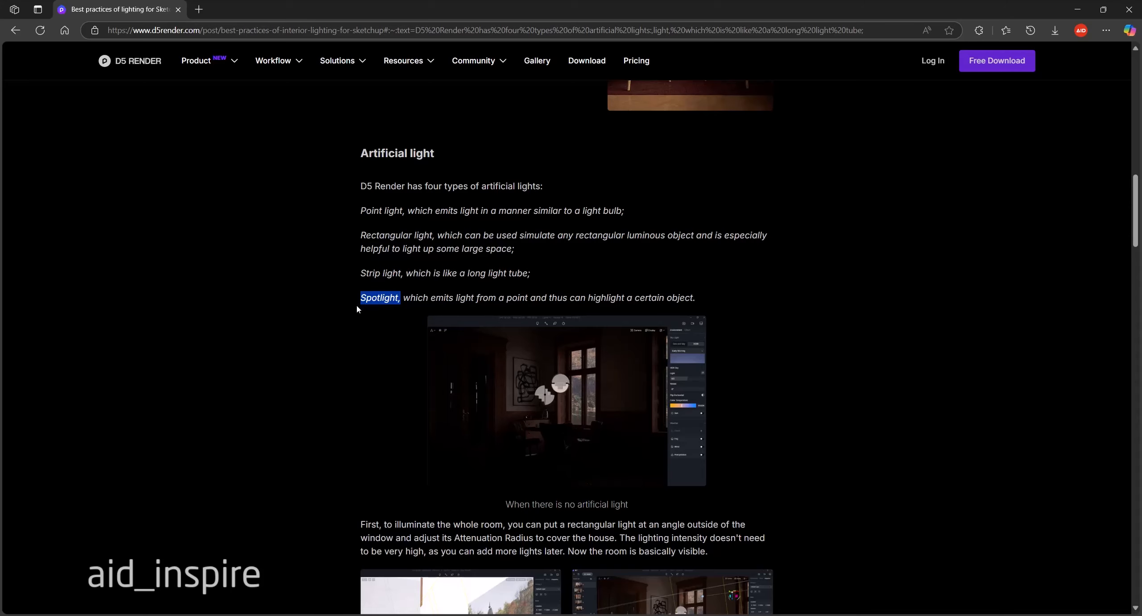
pyautogui.click(1081, 11)
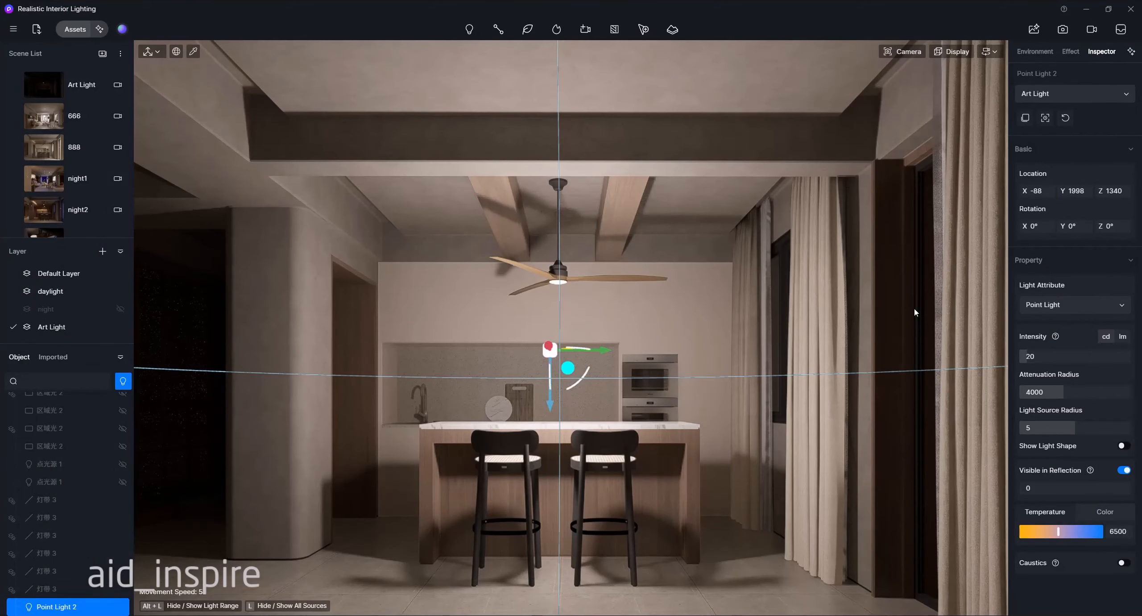
# Change the point light above the island to a strip light and widen its X size to 1367
pyautogui.click(1069, 305)
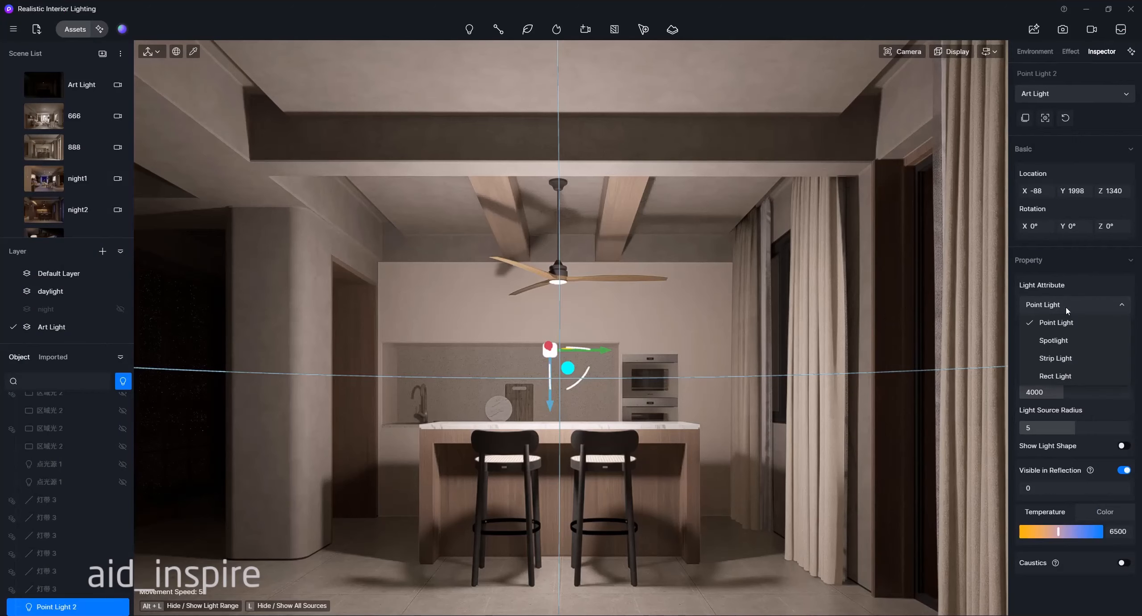
pyautogui.click(1072, 359)
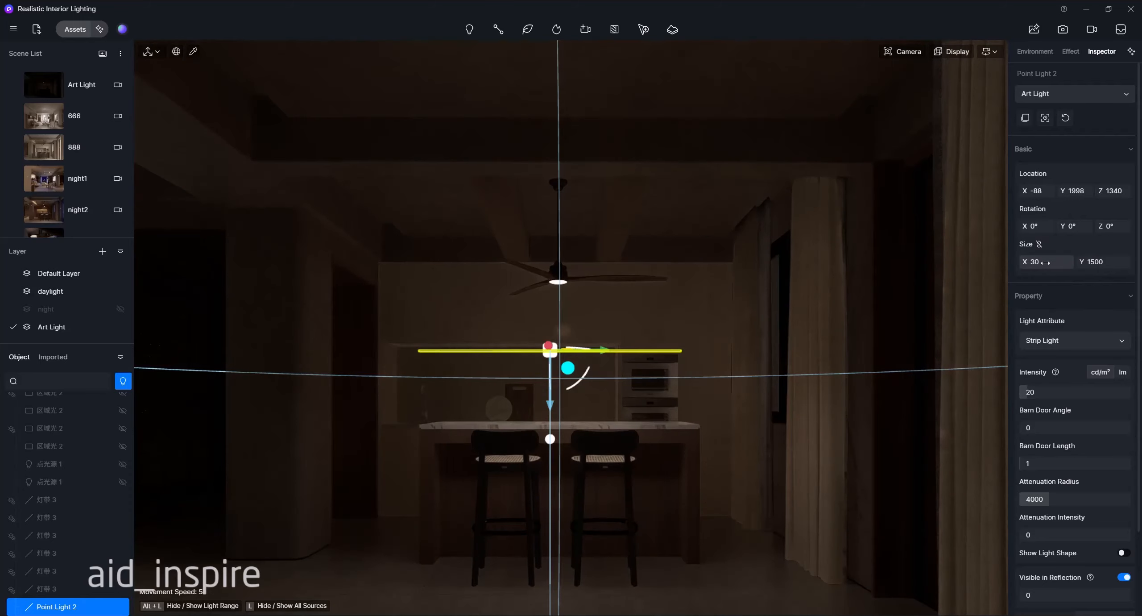
pyautogui.moveTo(1032, 263); pyautogui.dragTo(1138, 262)
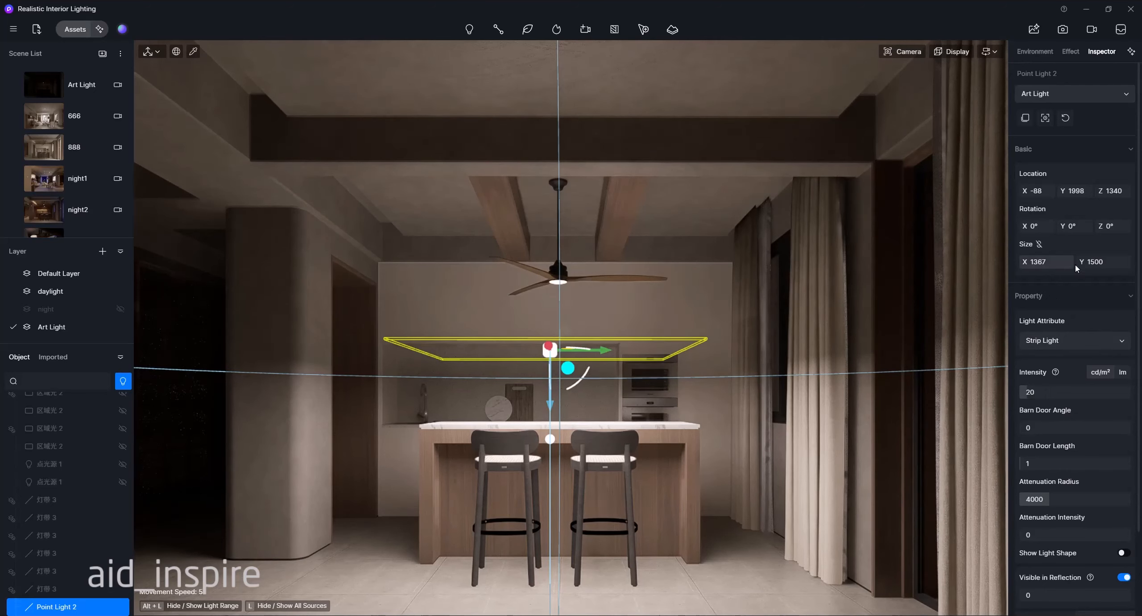
# Compare light types on the same light by switching it to Rect Light, to Strip Light and back to Rect Light
pyautogui.click(1060, 341)
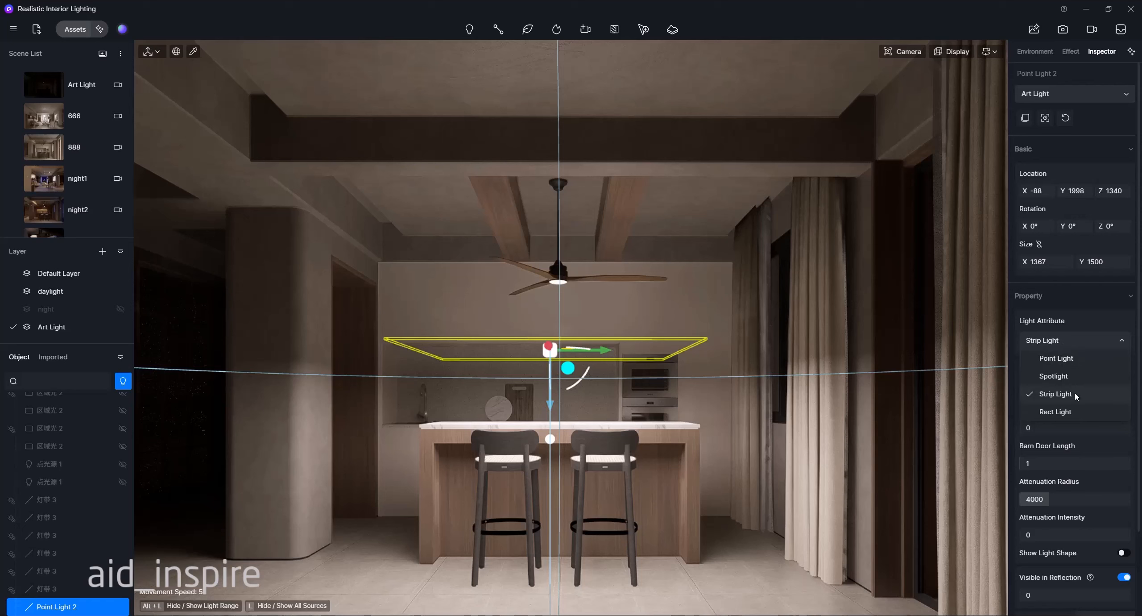
pyautogui.click(1055, 412)
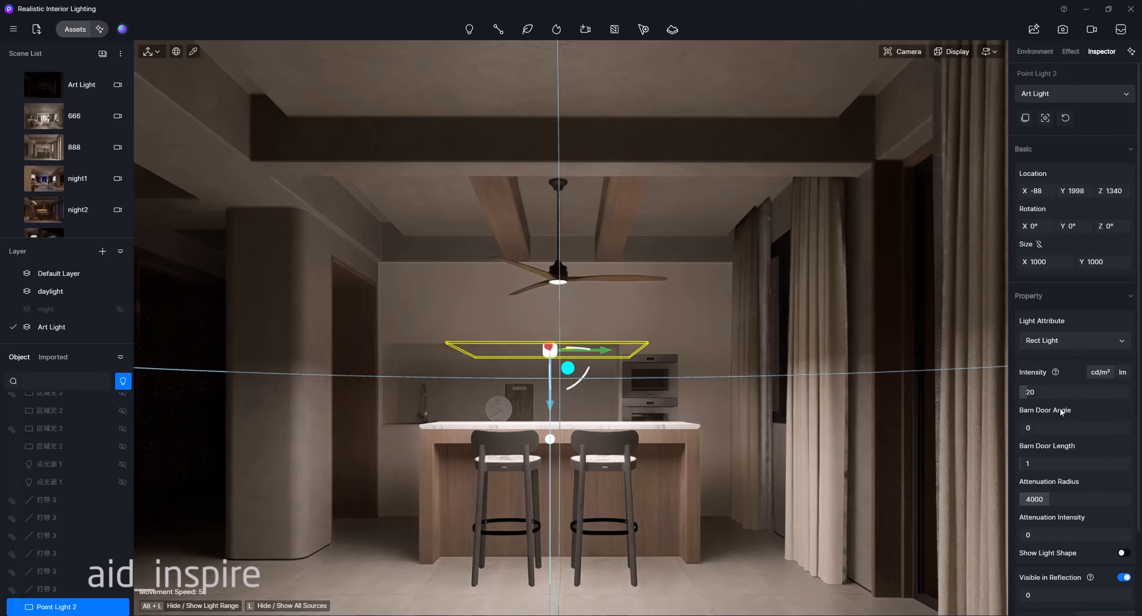
pyautogui.click(1064, 343)
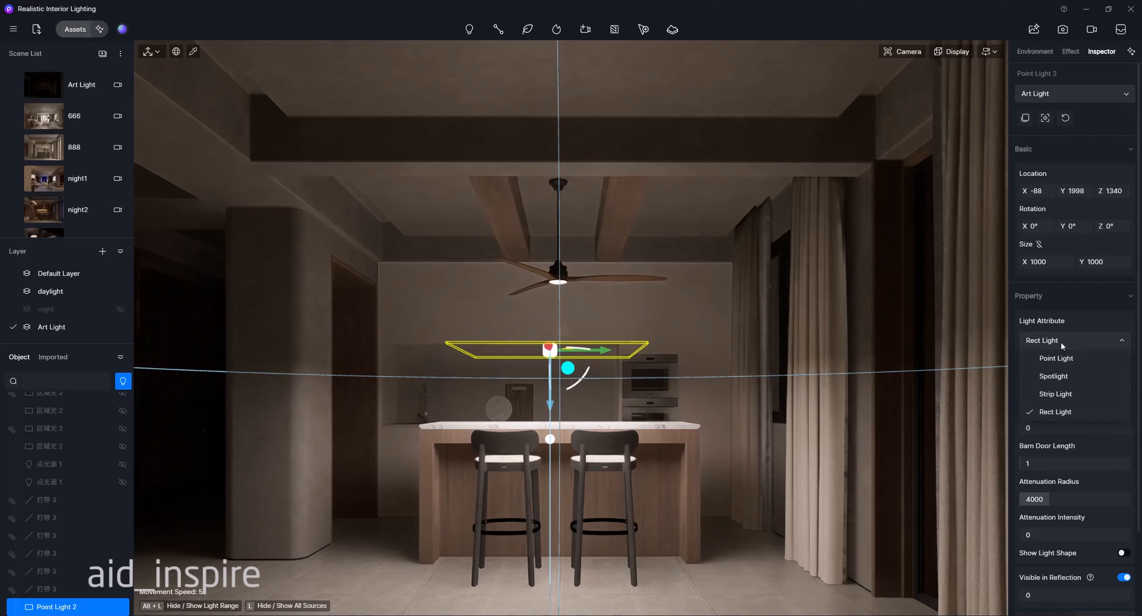
pyautogui.click(1069, 394)
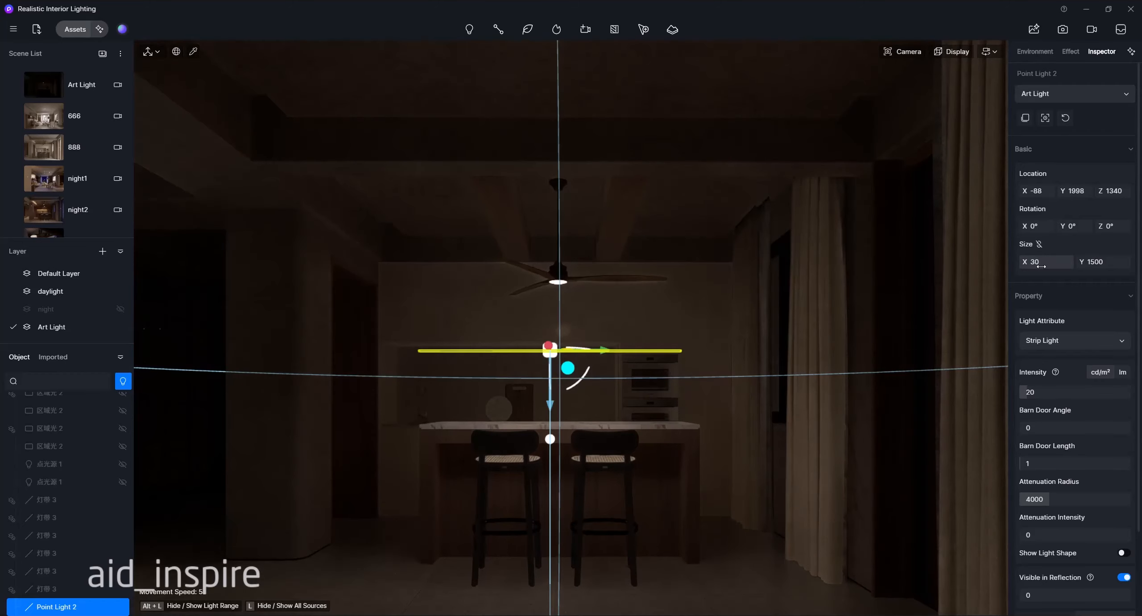
pyautogui.click(1069, 340)
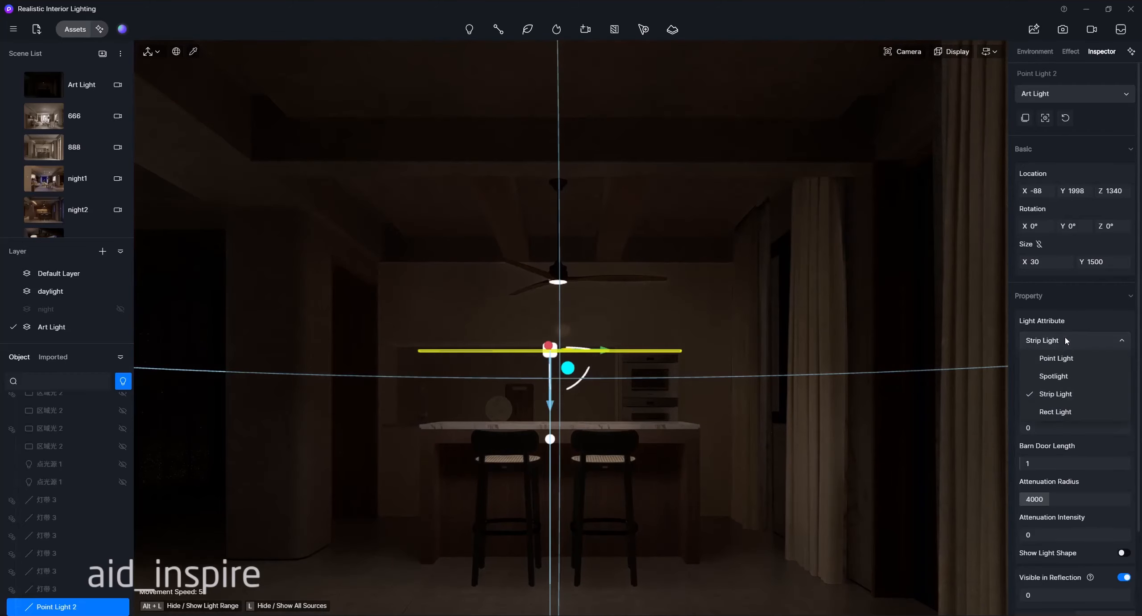
pyautogui.click(1087, 416)
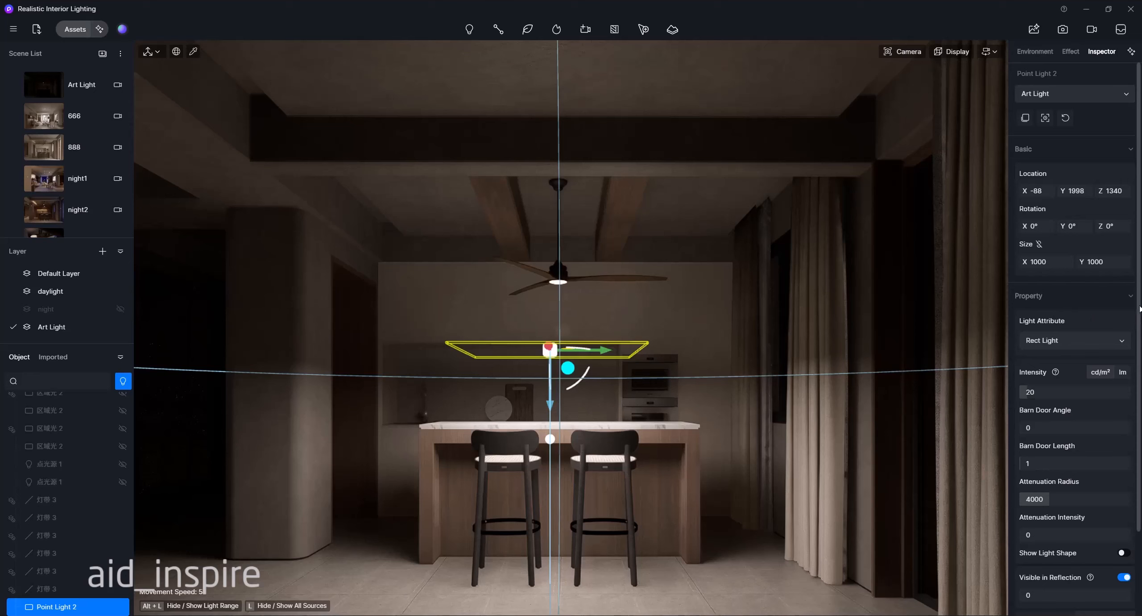
pyautogui.click(1099, 306)
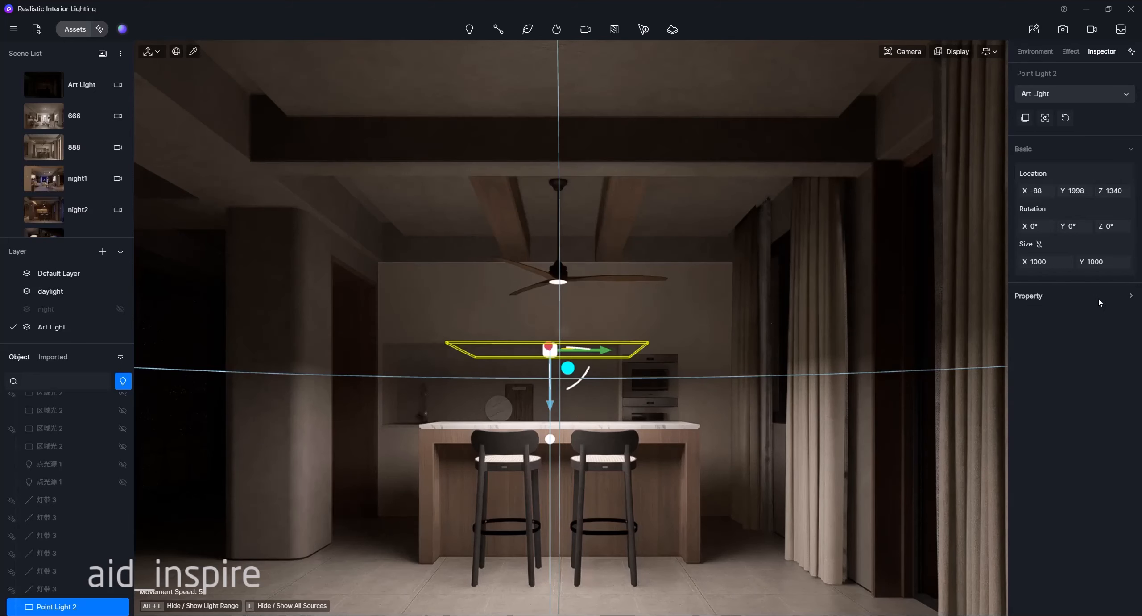
pyautogui.click(1089, 296)
# Set the light's type back to Point Light and raise it towards the ceiling fan to Z 1601
pyautogui.click(1047, 340)
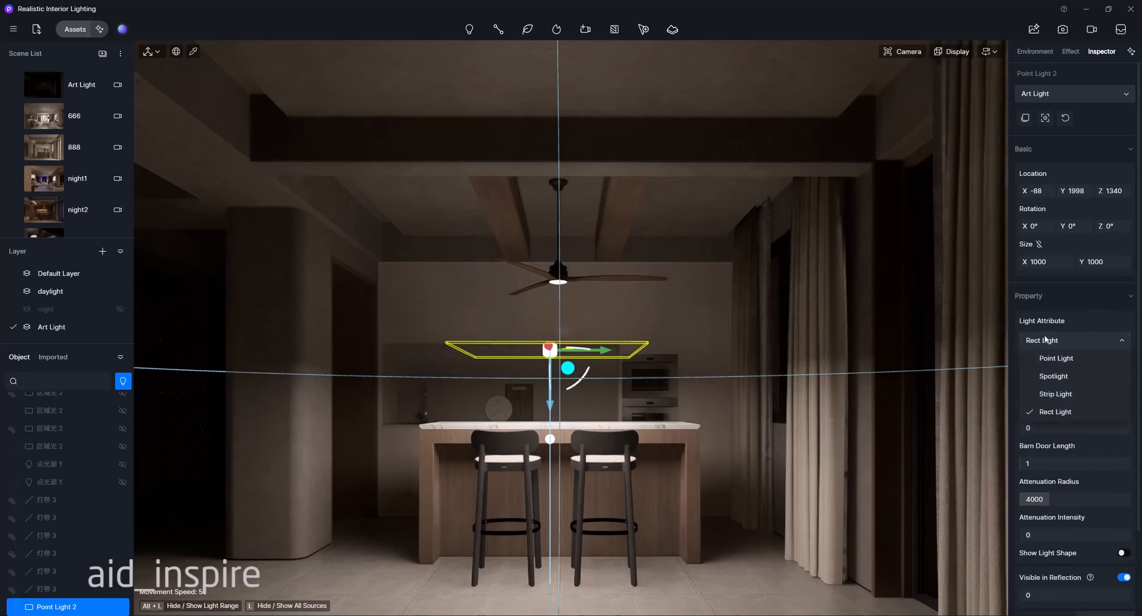
pyautogui.click(1046, 359)
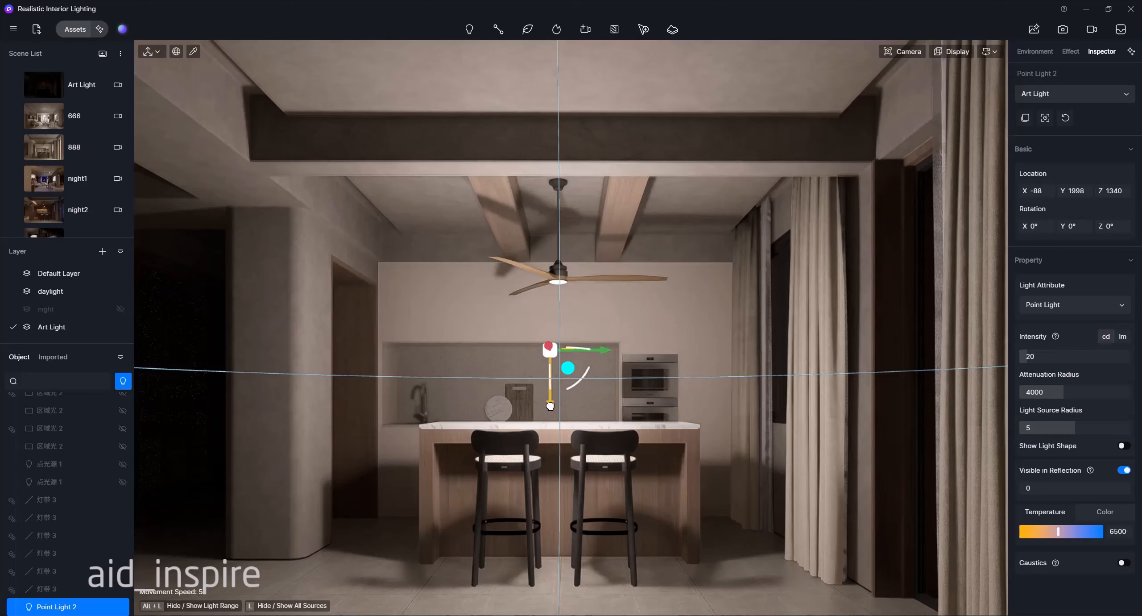
pyautogui.moveTo(554, 406); pyautogui.dragTo(545, 359)
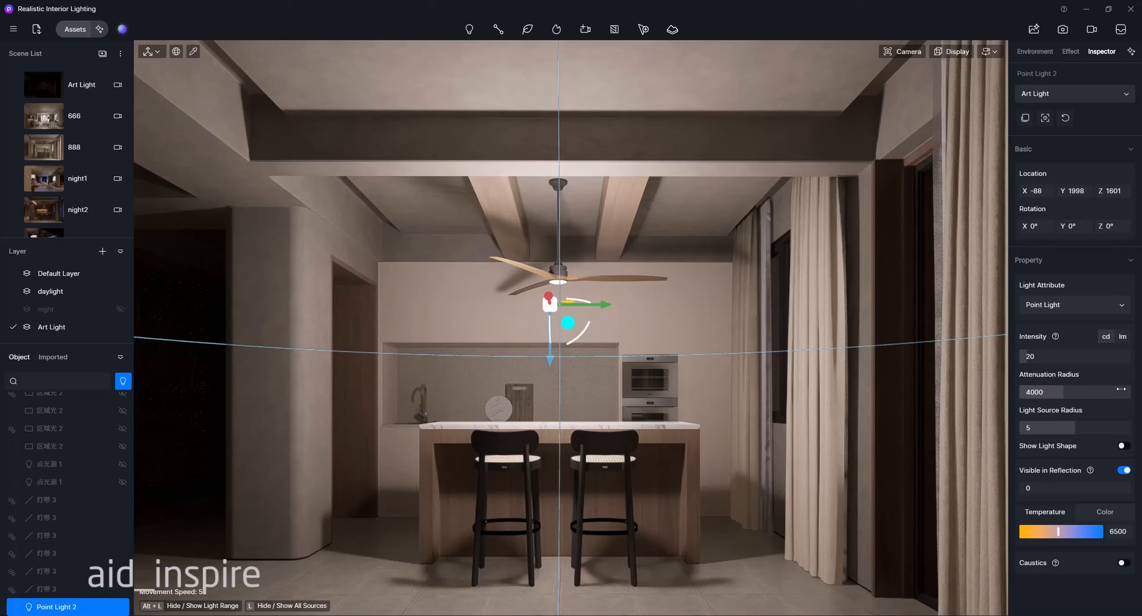
# Compare the point light's intensity units by switching to lm and back to cd, and try Color mode before returning to Temperature
pyautogui.click(1129, 340)
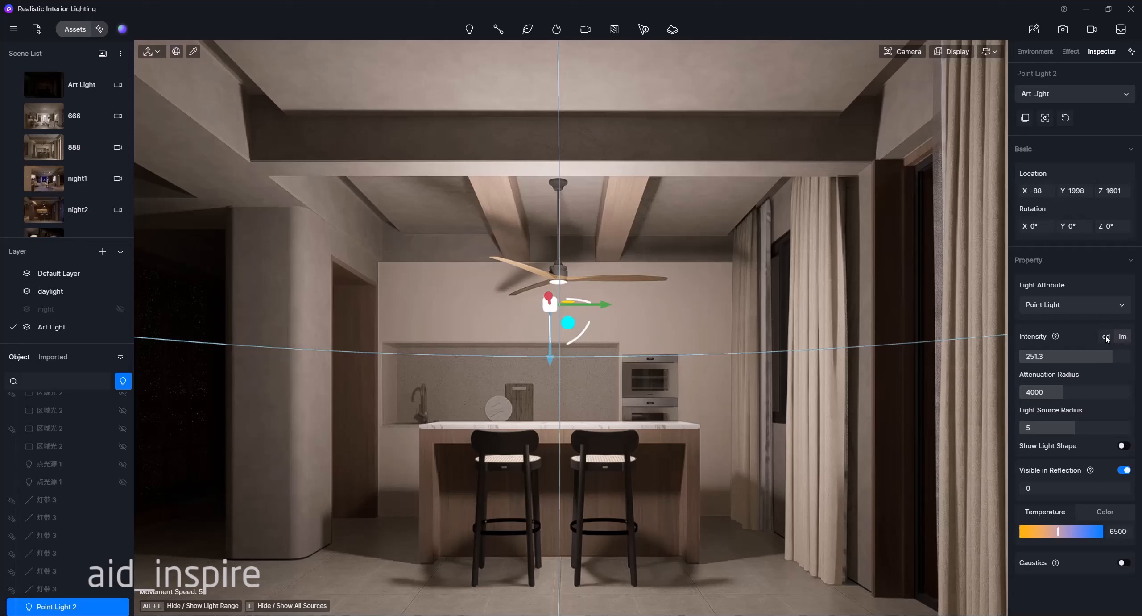
pyautogui.click(1107, 337)
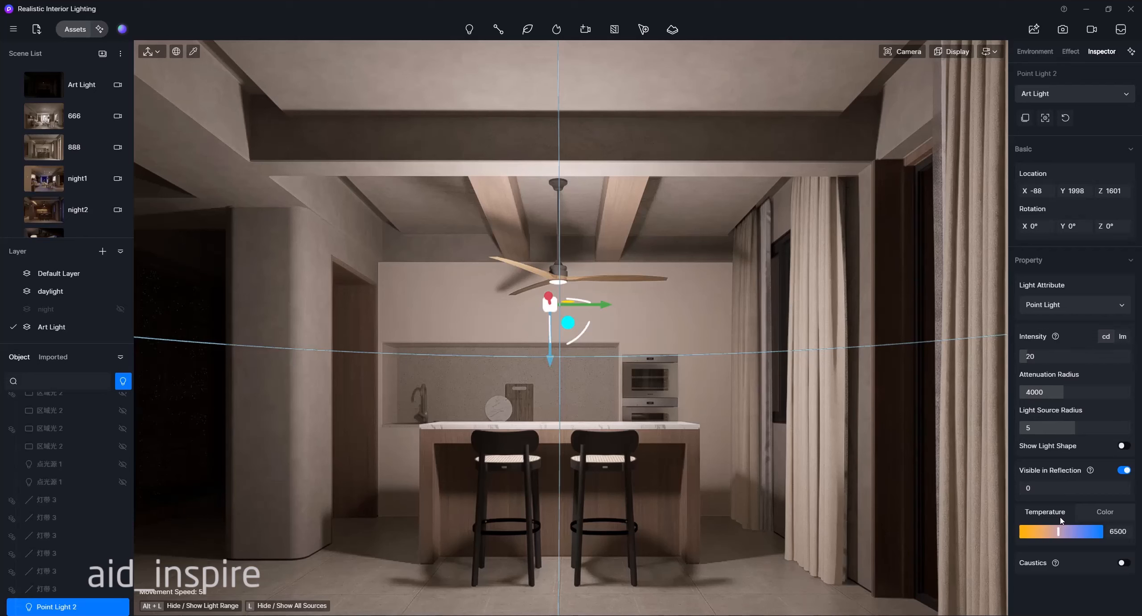
pyautogui.click(1106, 513)
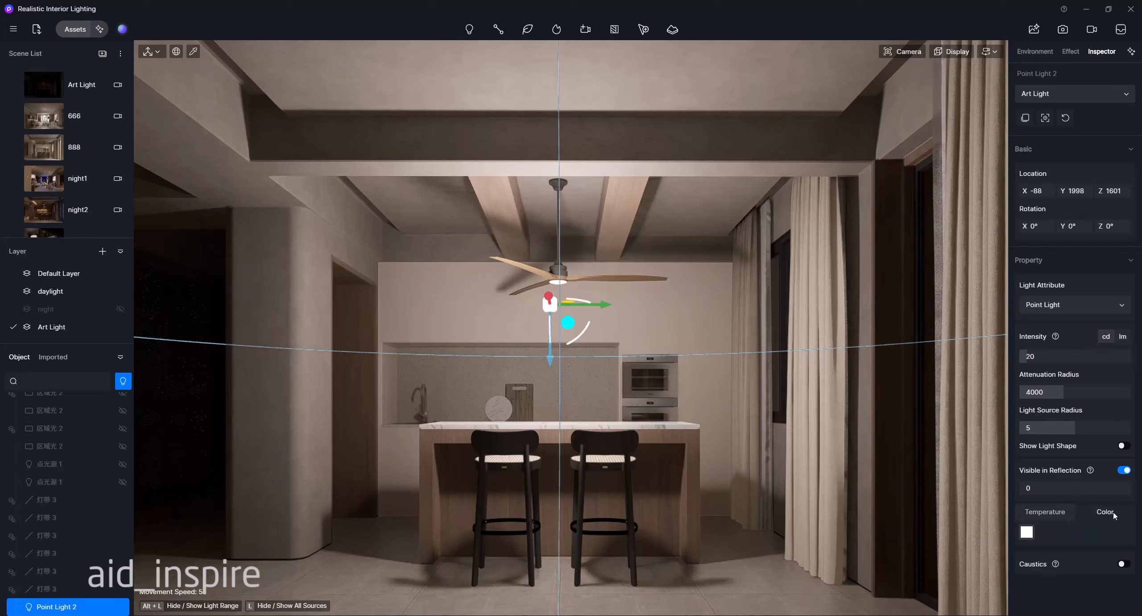
pyautogui.click(1056, 517)
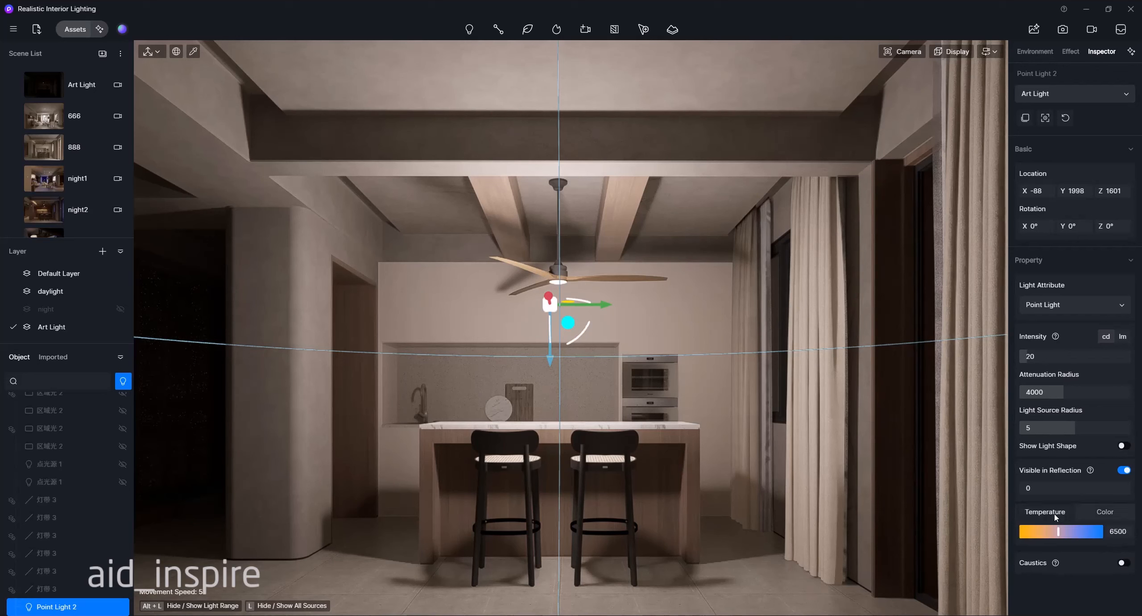
# Shift the point light towards a cooler tone by setting its temperature to 9550
pyautogui.moveTo(1058, 531); pyautogui.dragTo(1084, 531)
pyautogui.moveTo(1083, 531); pyautogui.dragTo(1081, 531)
# Toggle the point light's reflection visibility off and on, and preview its light shape in the scene before hiding the shape again
pyautogui.click(1121, 472)
pyautogui.click(1121, 471)
pyautogui.click(1126, 447)
pyautogui.click(681, 575)
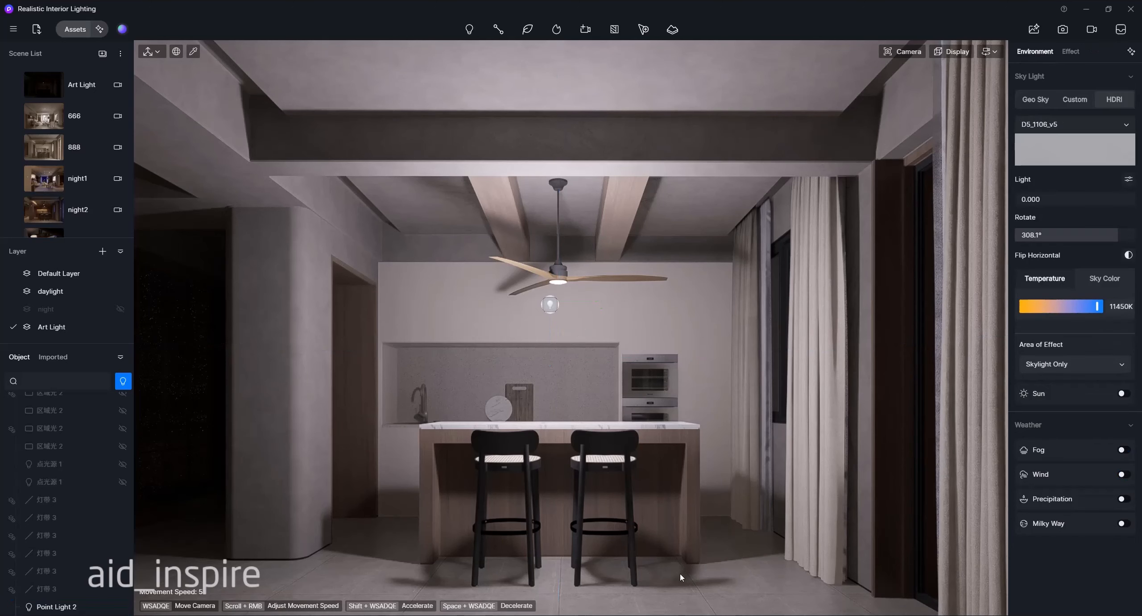
pyautogui.click(550, 306)
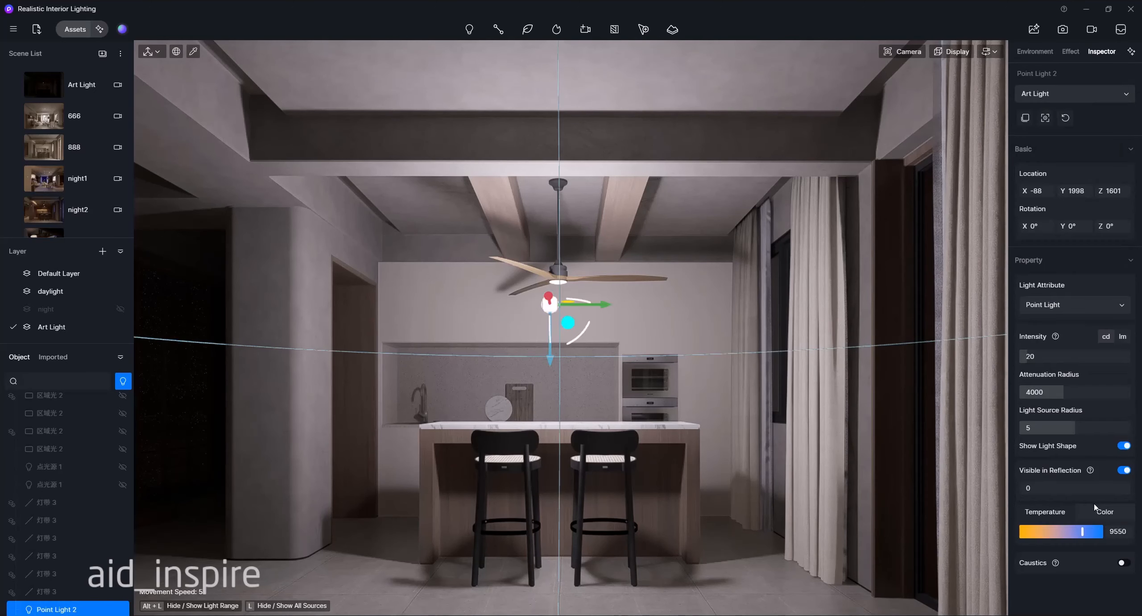
pyautogui.click(1124, 445)
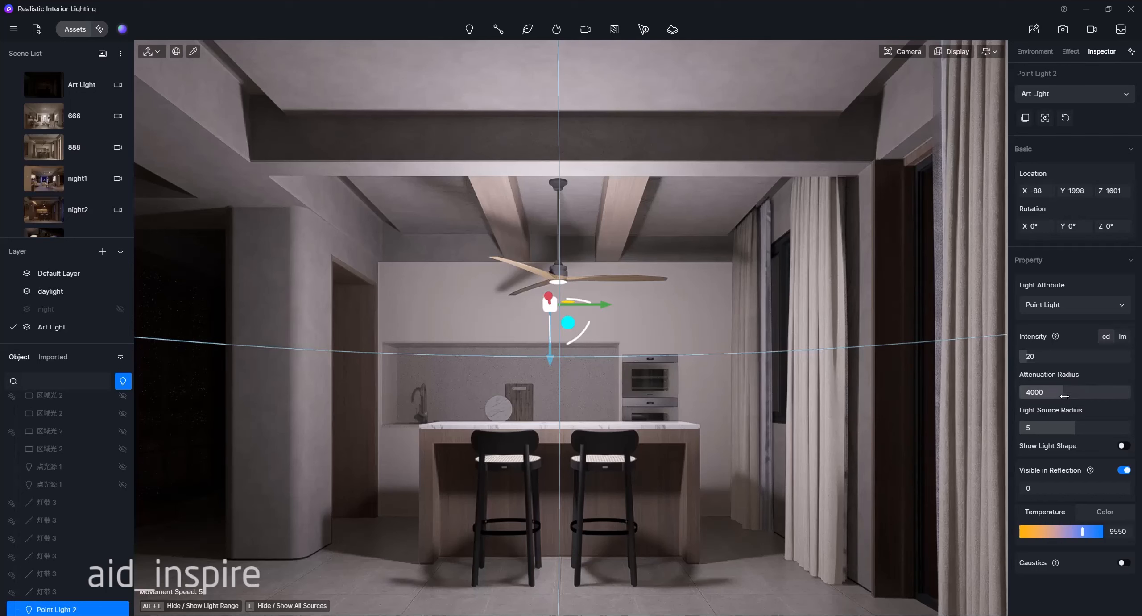
# Demonstrate the point light's attenuation radius by reducing it to 2512 and increasing it to 3256
pyautogui.moveTo(1065, 395); pyautogui.dragTo(1045, 392)
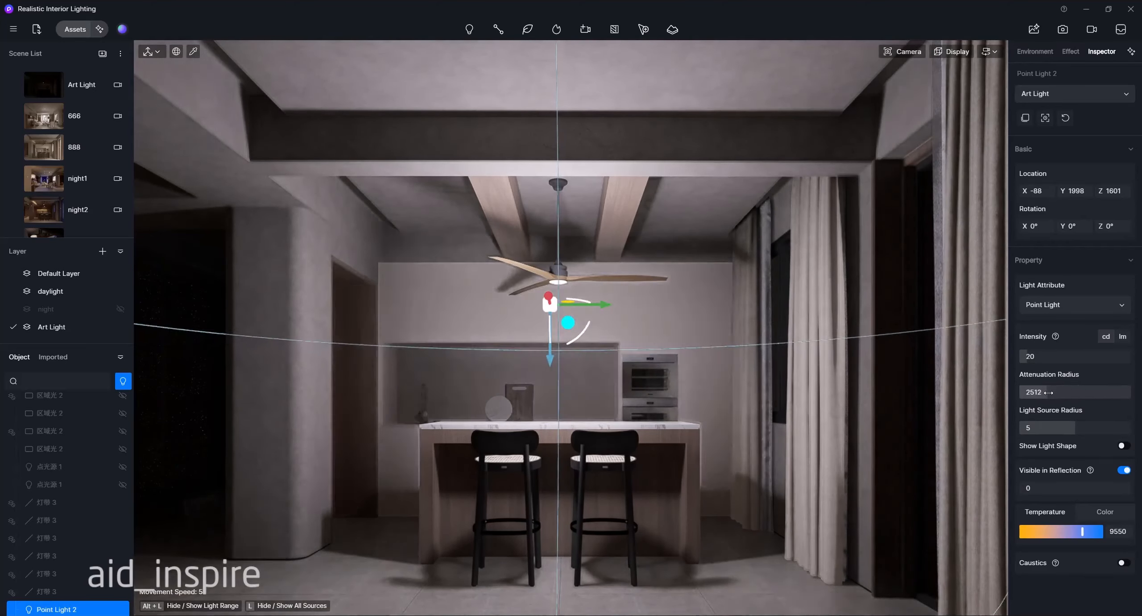
pyautogui.moveTo(1050, 391)
pyautogui.mouseDown()
pyautogui.moveTo(1030, 391)
pyautogui.moveTo(1057, 394)
pyautogui.mouseUp()
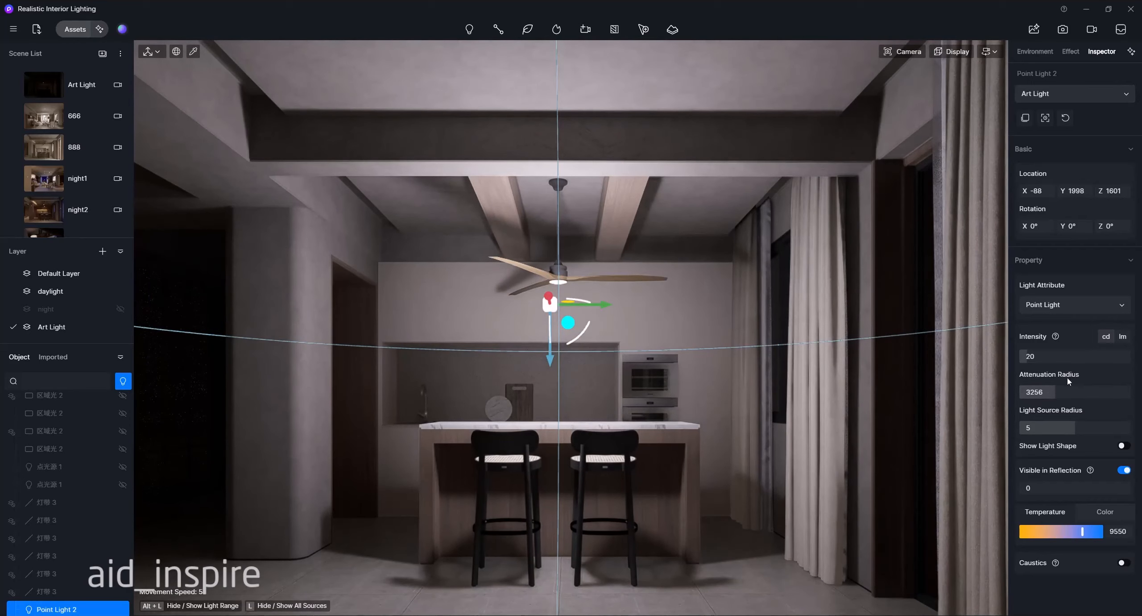
# Change the light above the island to a Spotlight, shrink its attenuation radius, and extend the radius to 4680
pyautogui.click(1066, 305)
pyautogui.click(1053, 340)
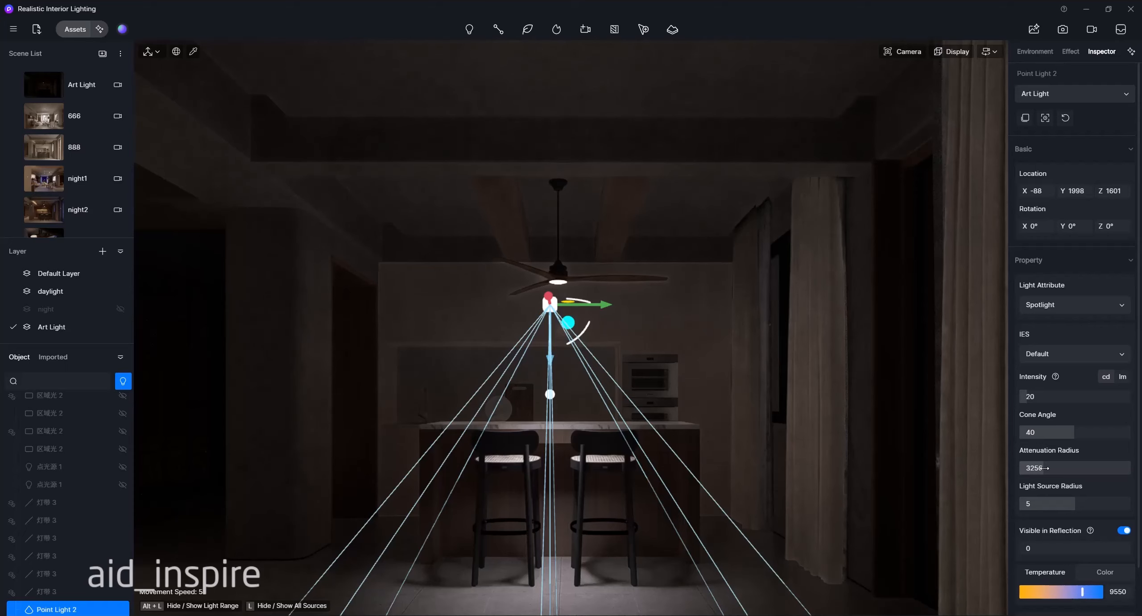
pyautogui.moveTo(1045, 467)
pyautogui.mouseDown()
pyautogui.moveTo(1130, 471)
pyautogui.moveTo(1031, 469)
pyautogui.mouseUp()
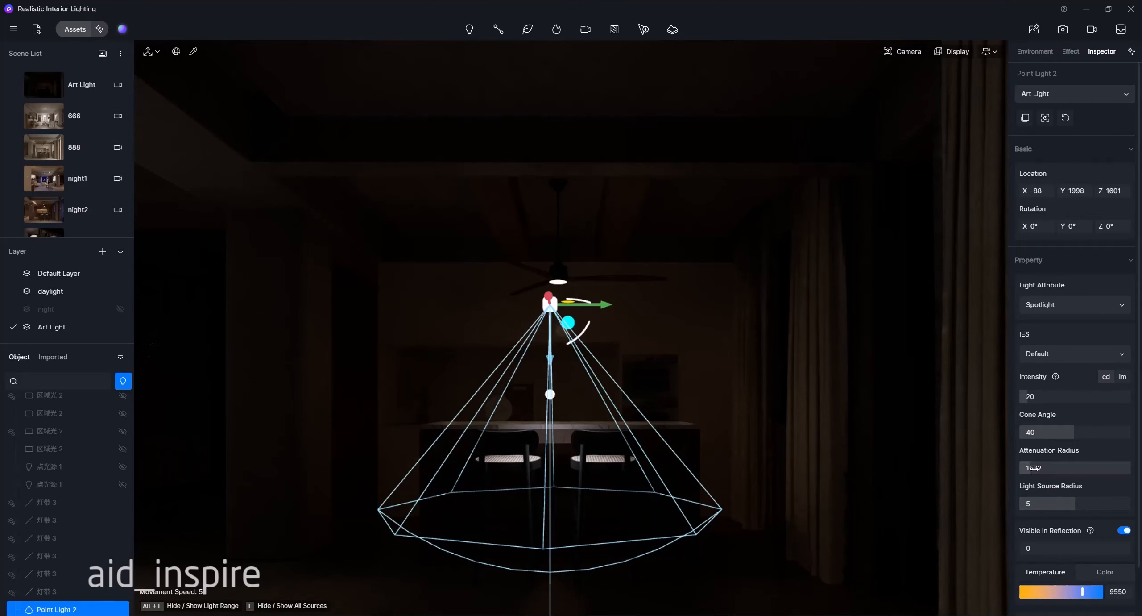
pyautogui.moveTo(1032, 468); pyautogui.dragTo(1054, 467)
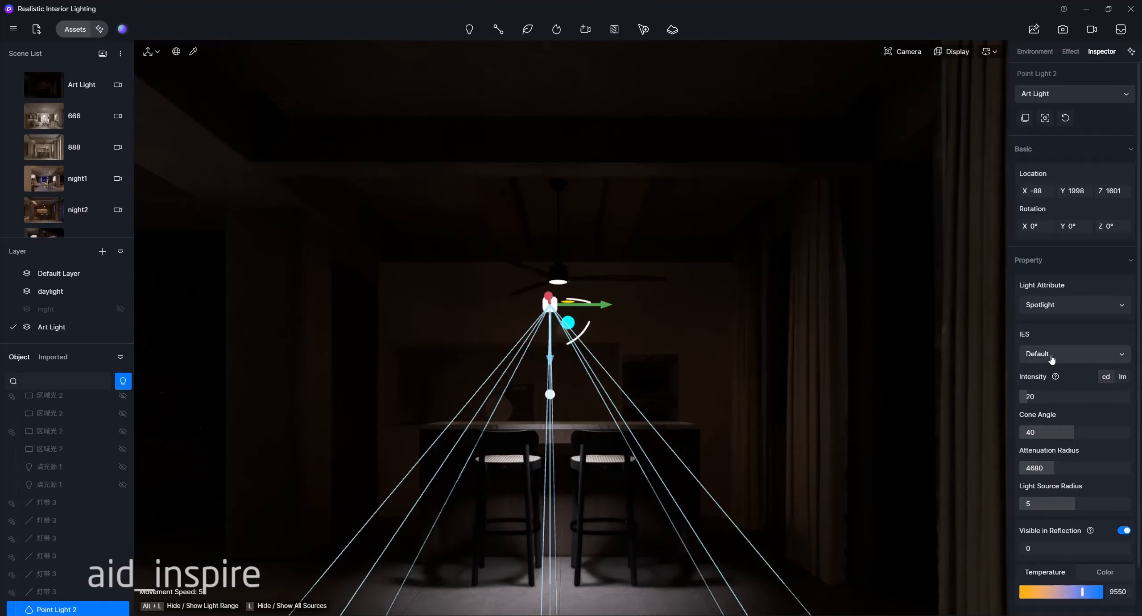
# Return the light to Point Light and set its attenuation radius to 2398
pyautogui.click(1086, 304)
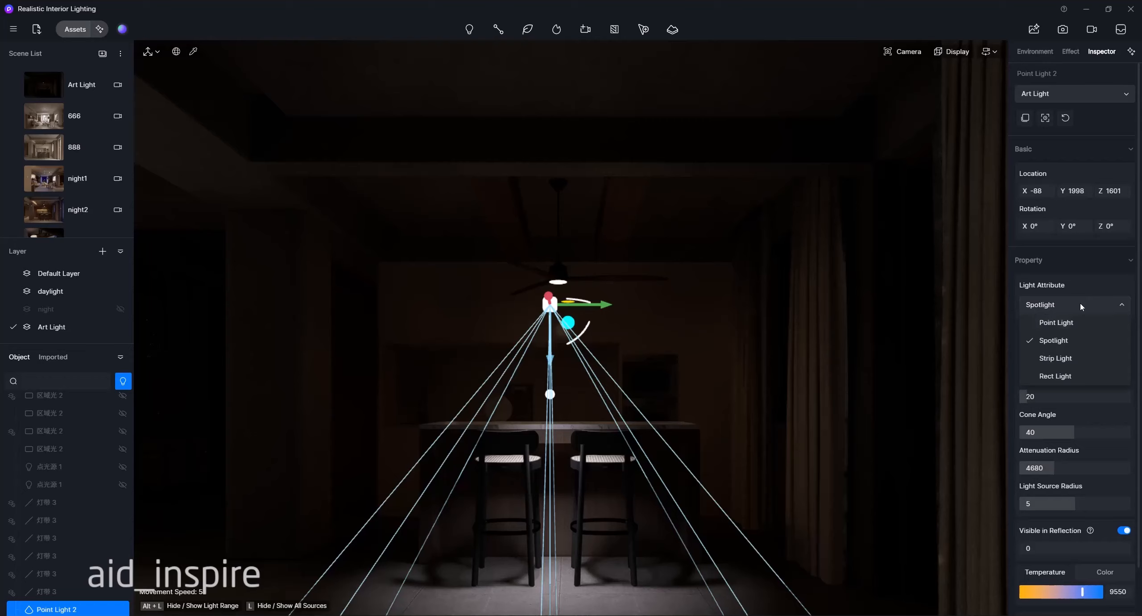
pyautogui.click(1074, 323)
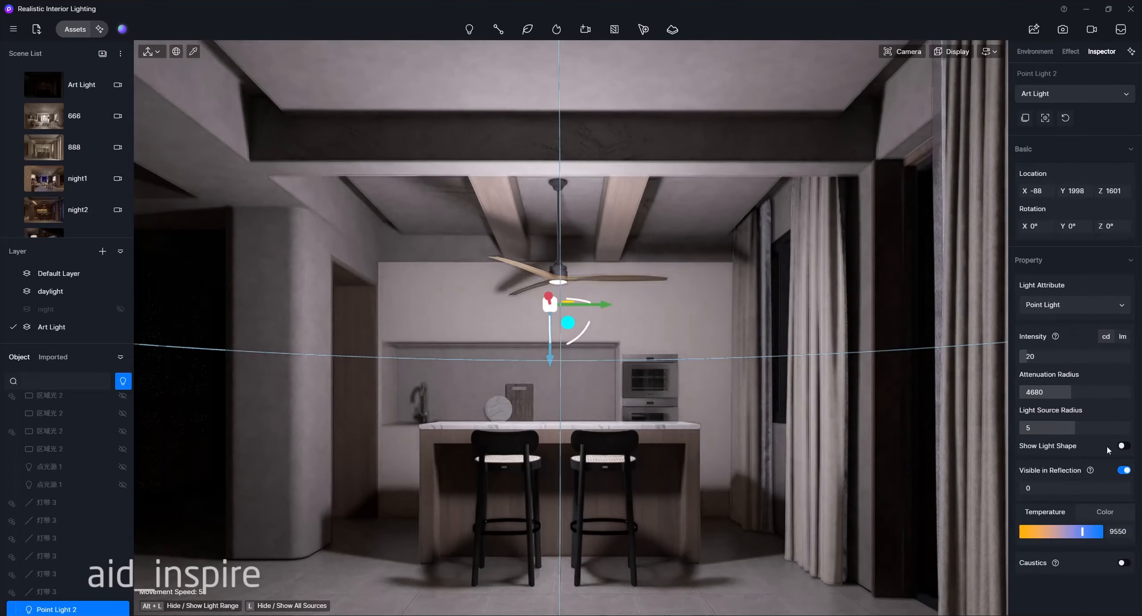
pyautogui.moveTo(1075, 392); pyautogui.dragTo(1049, 402)
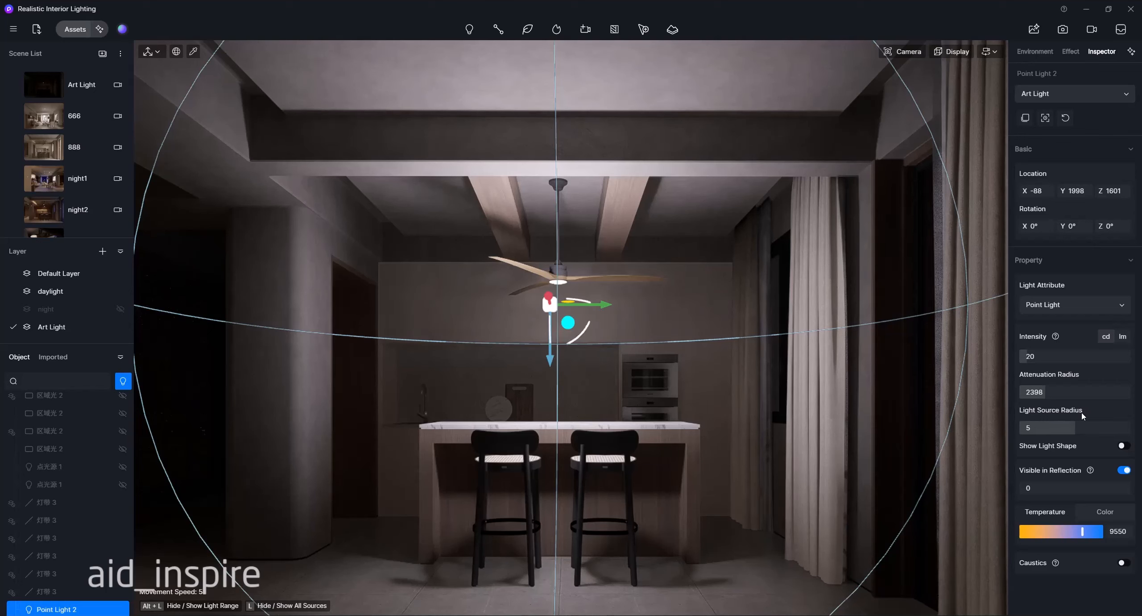
# Compare shadow softness on the point light with a light source radius of 10 and 0, and restore it to 5
pyautogui.moveTo(1079, 425); pyautogui.dragTo(1141, 439)
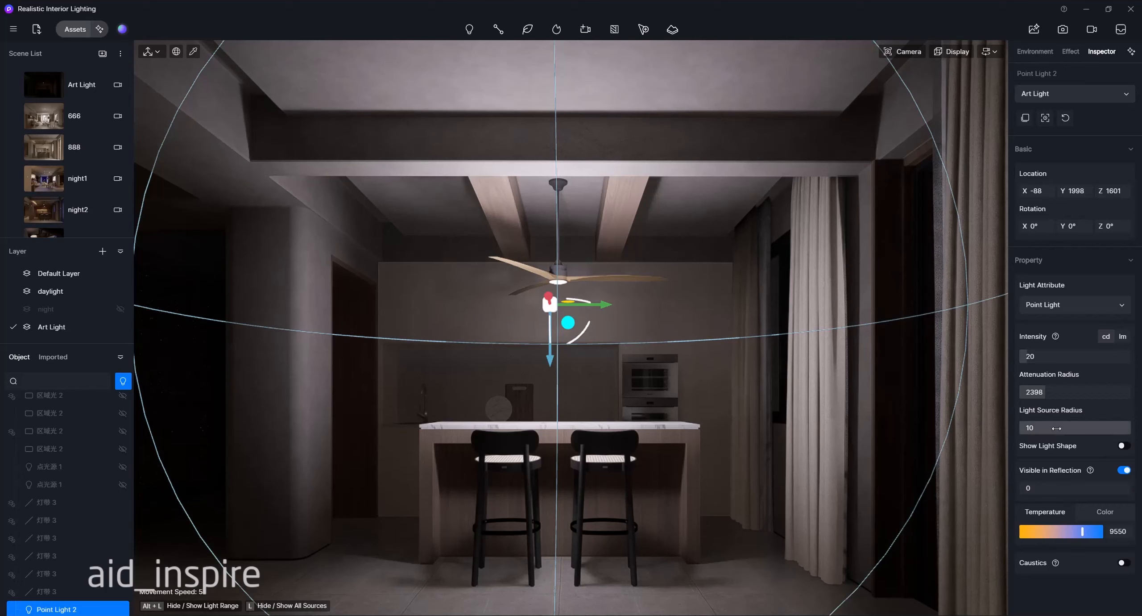
pyautogui.moveTo(1127, 427); pyautogui.dragTo(974, 429)
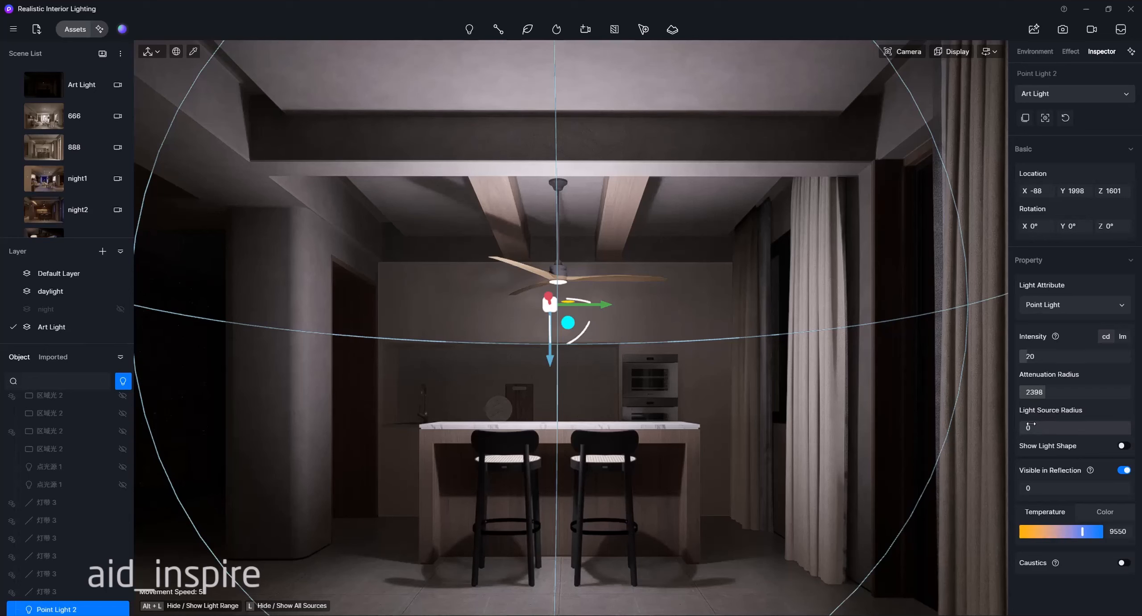
pyautogui.moveTo(1030, 427); pyautogui.dragTo(1083, 425)
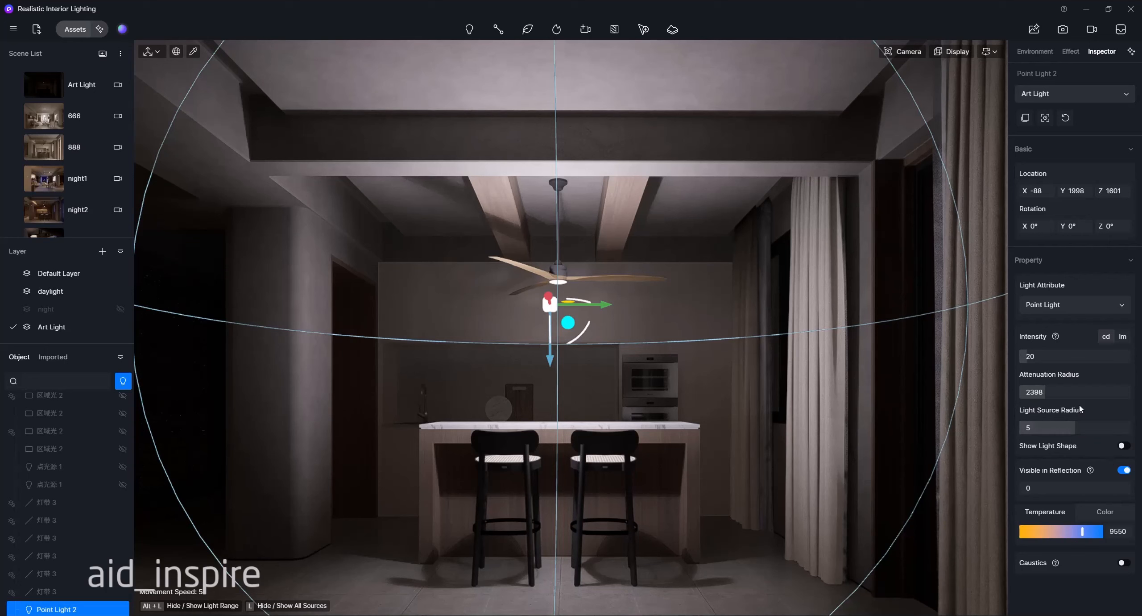
# Change the light to a Spotlight and test its light source radius at 0 before restoring it to 5
pyautogui.click(1073, 311)
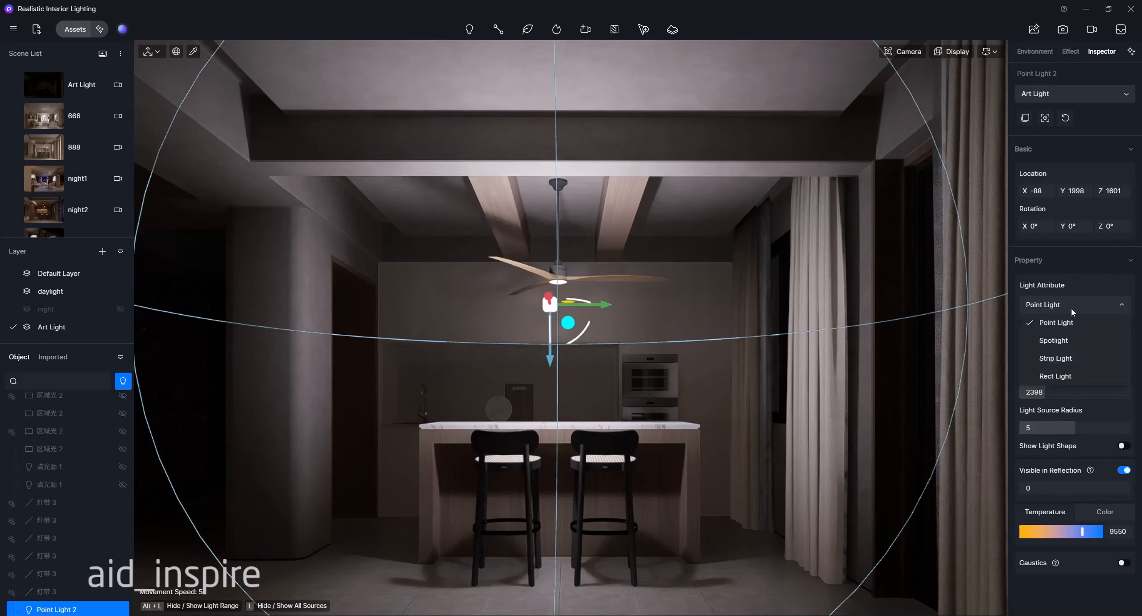
pyautogui.click(1071, 341)
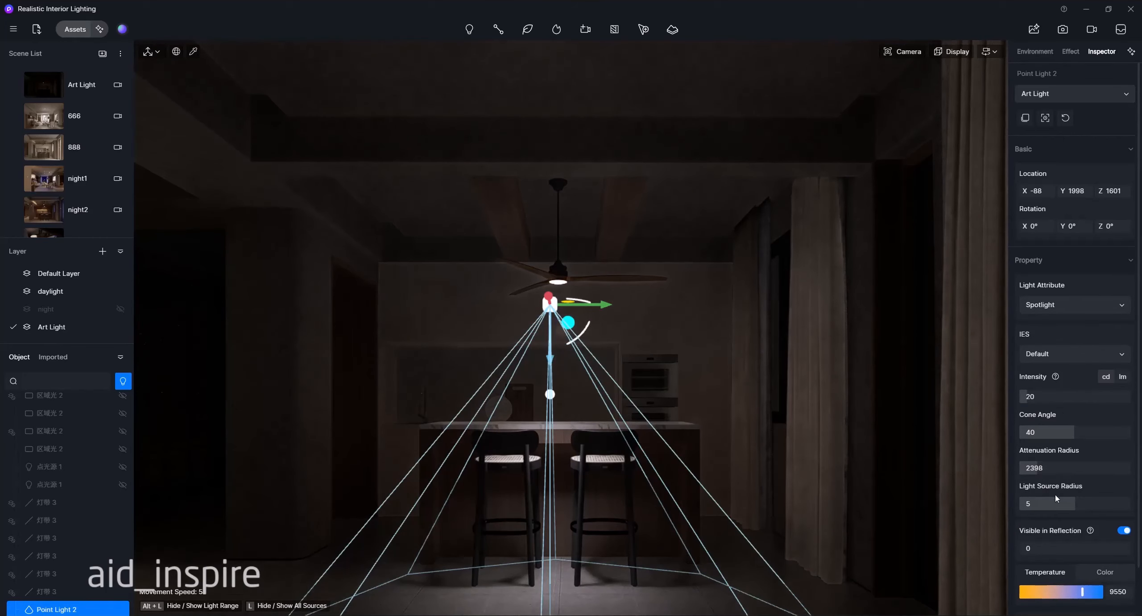
pyautogui.moveTo(1073, 502); pyautogui.dragTo(988, 503)
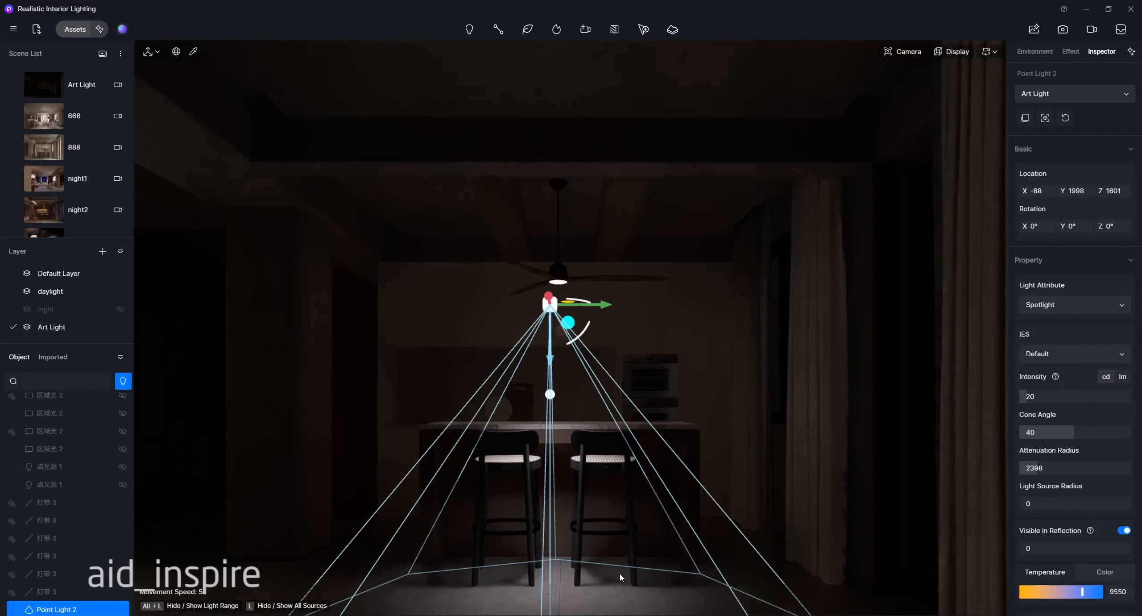
pyautogui.moveTo(1061, 505); pyautogui.dragTo(1099, 507)
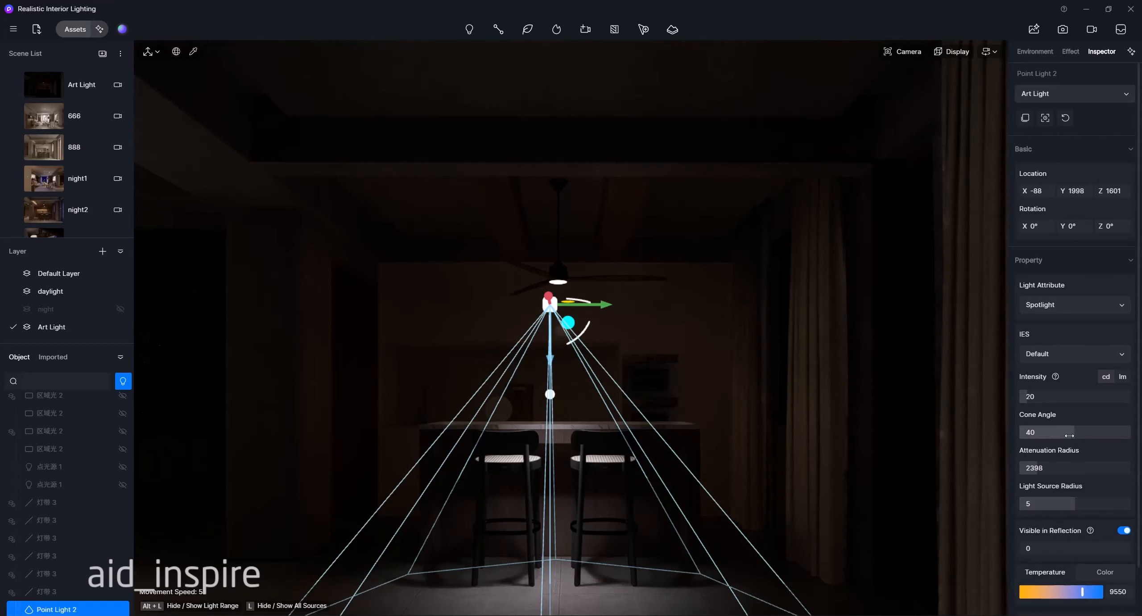
# Raise the spotlight to Z 1973 and widen its cone angle to 43.2
pyautogui.moveTo(1075, 432)
pyautogui.mouseDown()
pyautogui.moveTo(1115, 432)
pyautogui.moveTo(1053, 432)
pyautogui.moveTo(1091, 432)
pyautogui.moveTo(1080, 432)
pyautogui.mouseUp()
pyautogui.moveTo(550, 357); pyautogui.dragTo(551, 292)
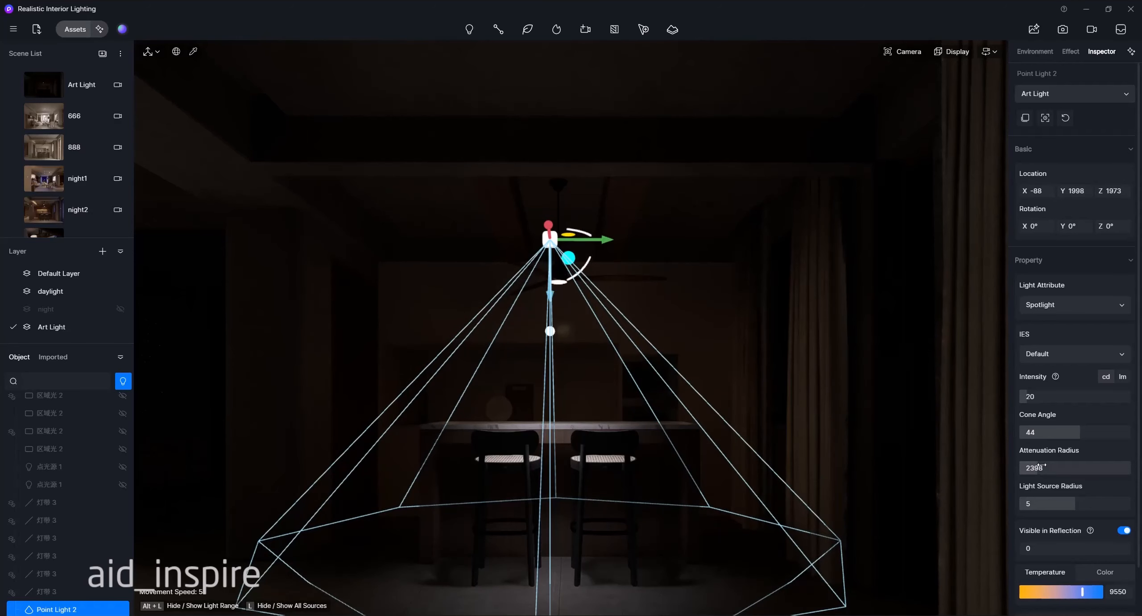
pyautogui.moveTo(1079, 432); pyautogui.dragTo(1079, 434)
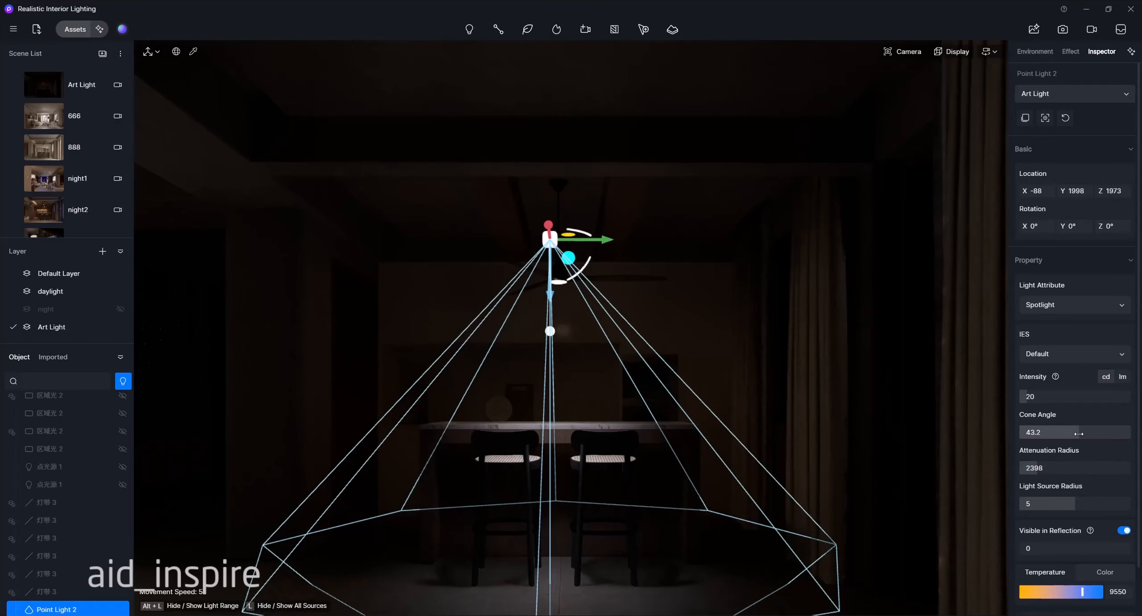
# Apply the IES 03 profile to the spotlight and set its cone angle to 45
pyautogui.click(1067, 354)
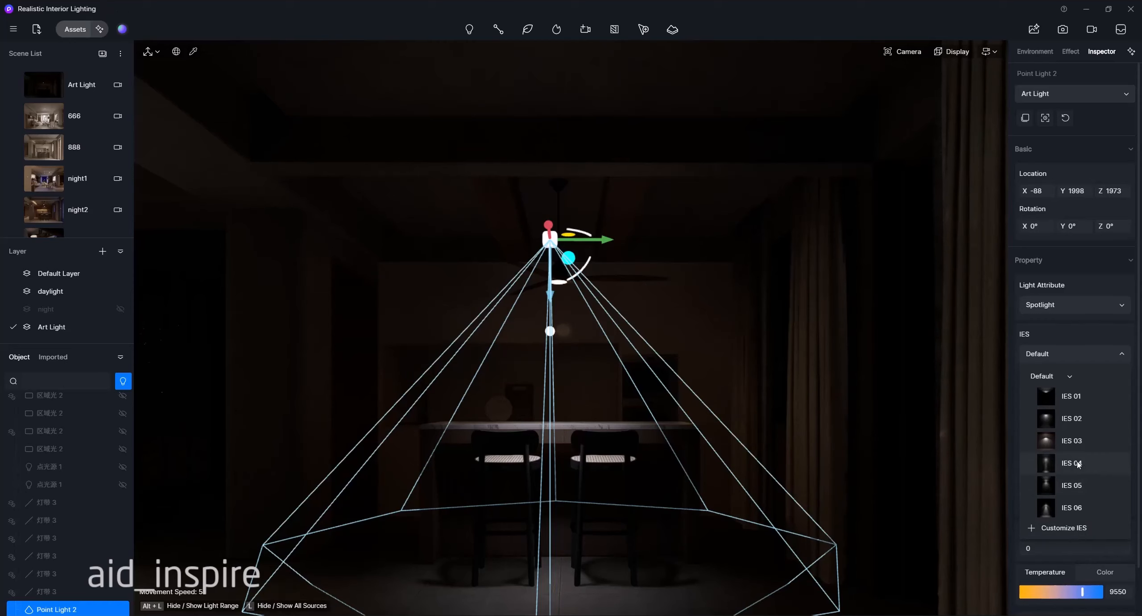
pyautogui.click(1052, 446)
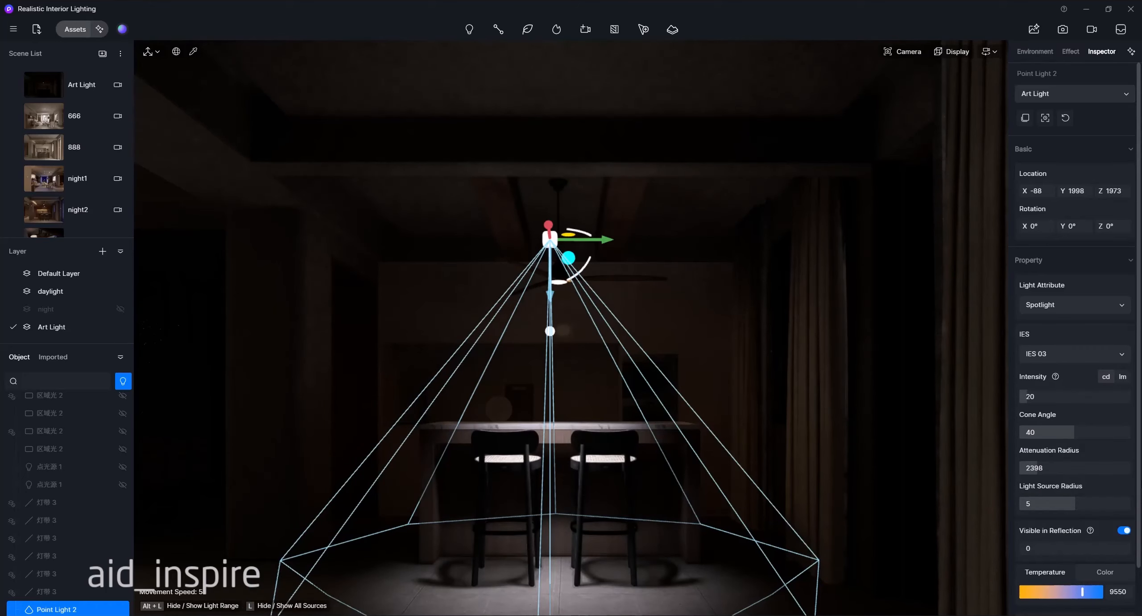
pyautogui.moveTo(1066, 433)
pyautogui.mouseDown()
pyautogui.moveTo(1054, 432)
pyautogui.moveTo(1076, 432)
pyautogui.moveTo(1039, 429)
pyautogui.moveTo(1080, 431)
pyautogui.moveTo(1035, 430)
pyautogui.moveTo(1080, 430)
pyautogui.moveTo(1072, 429)
pyautogui.mouseUp()
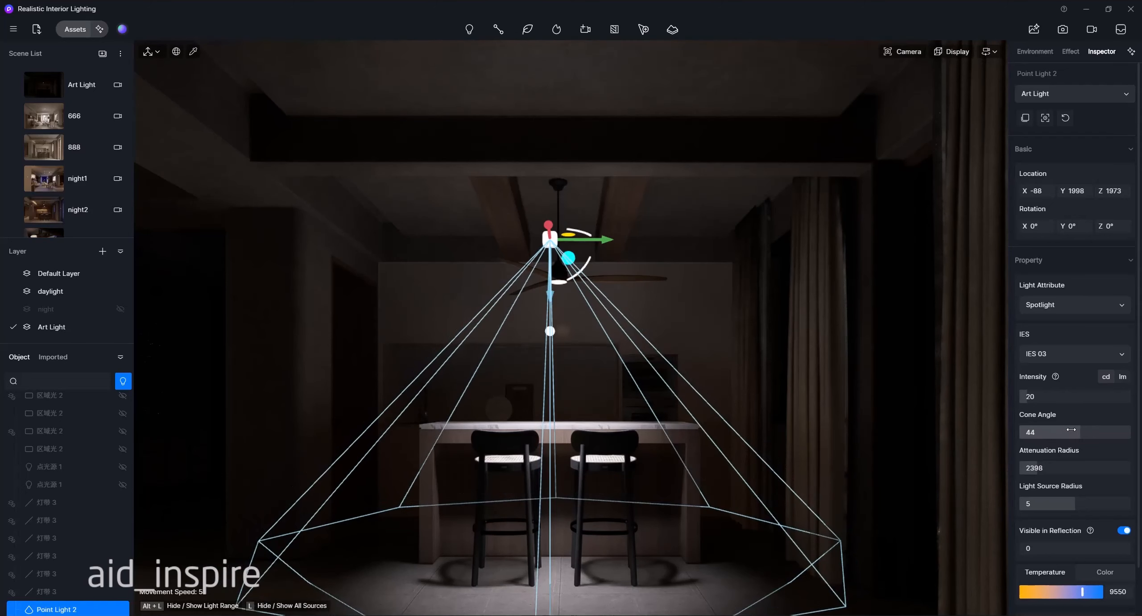
pyautogui.click(1067, 431)
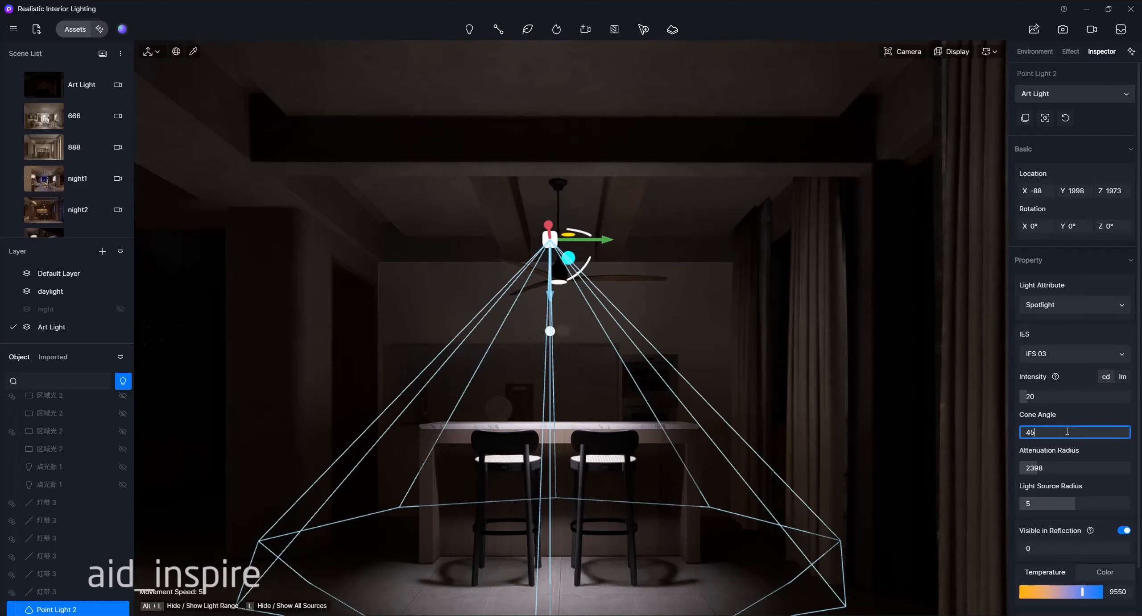
pyautogui.write('45')
pyautogui.press('Return')
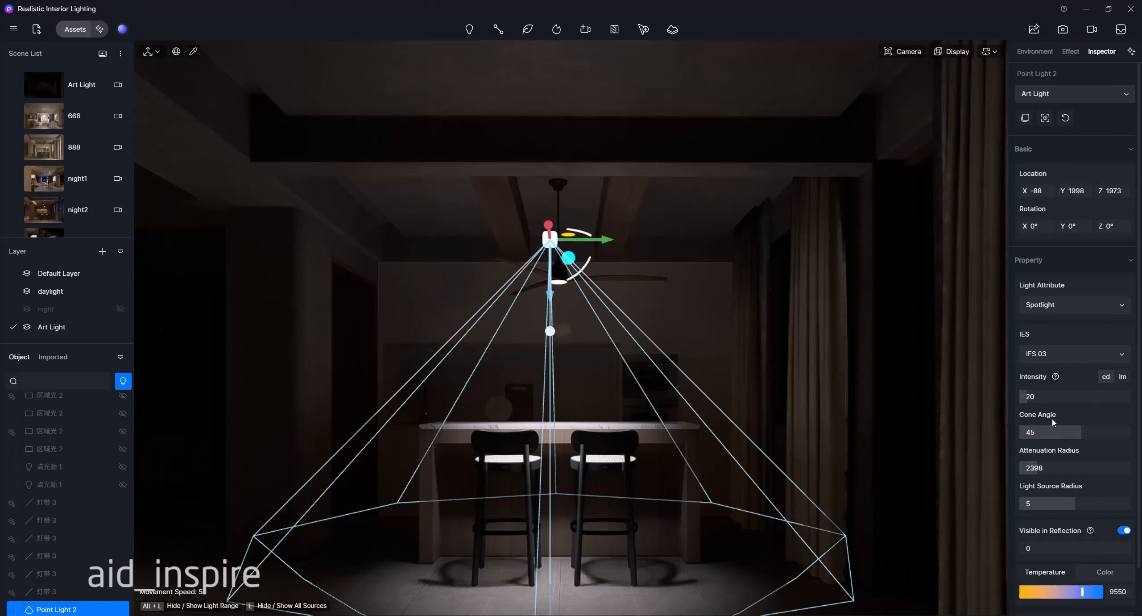
# Set the spotlight's attenuation radius to 3597 and reposition it near the ceiling fan at X 67, Z 2066
pyautogui.moveTo(1043, 467); pyautogui.dragTo(1080, 468)
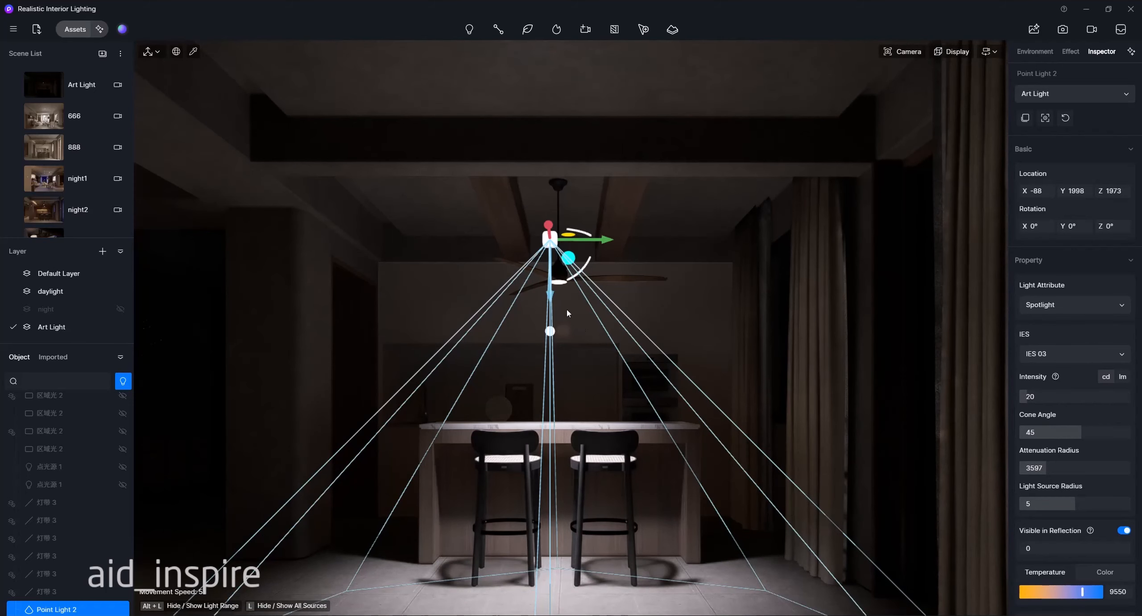
pyautogui.moveTo(552, 293); pyautogui.dragTo(554, 248)
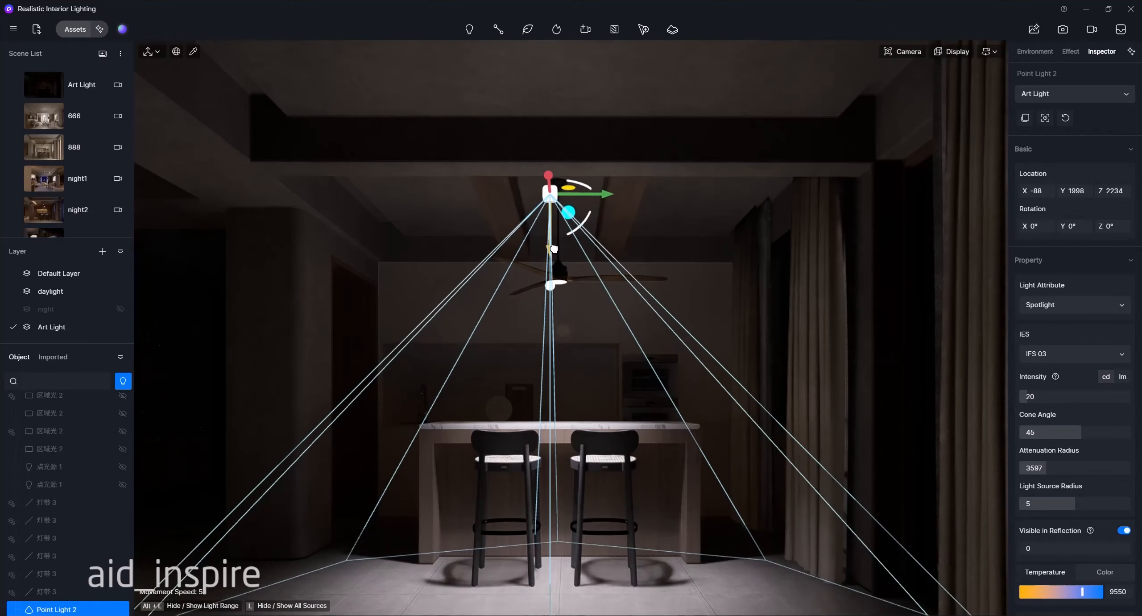
pyautogui.moveTo(549, 178)
pyautogui.mouseDown()
pyautogui.moveTo(545, 194)
pyautogui.moveTo(551, 160)
pyautogui.mouseUp()
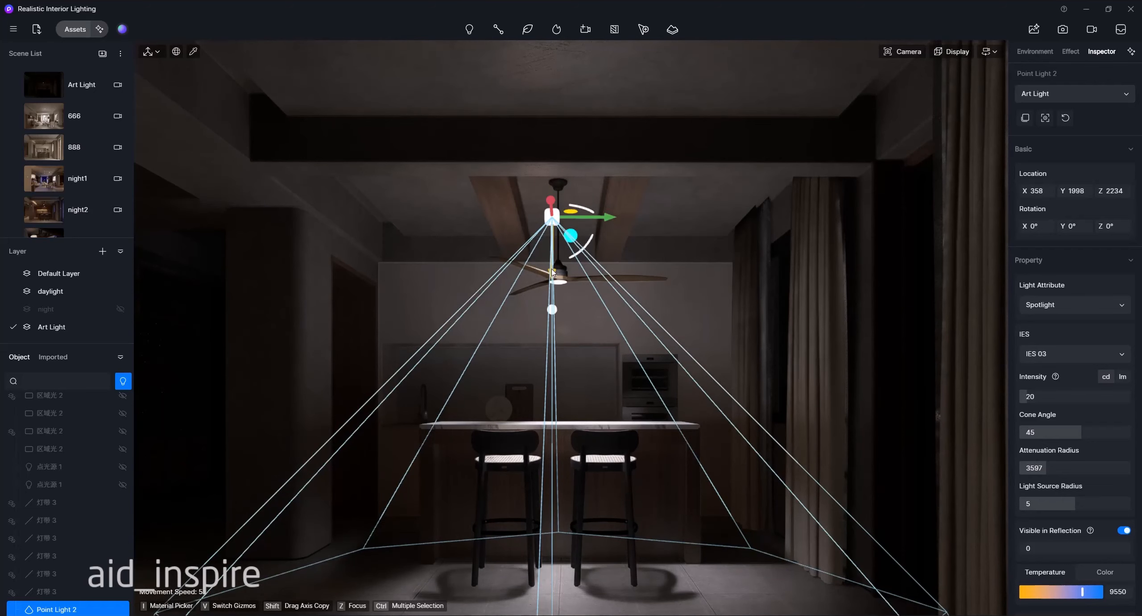
pyautogui.moveTo(551, 203); pyautogui.dragTo(551, 270)
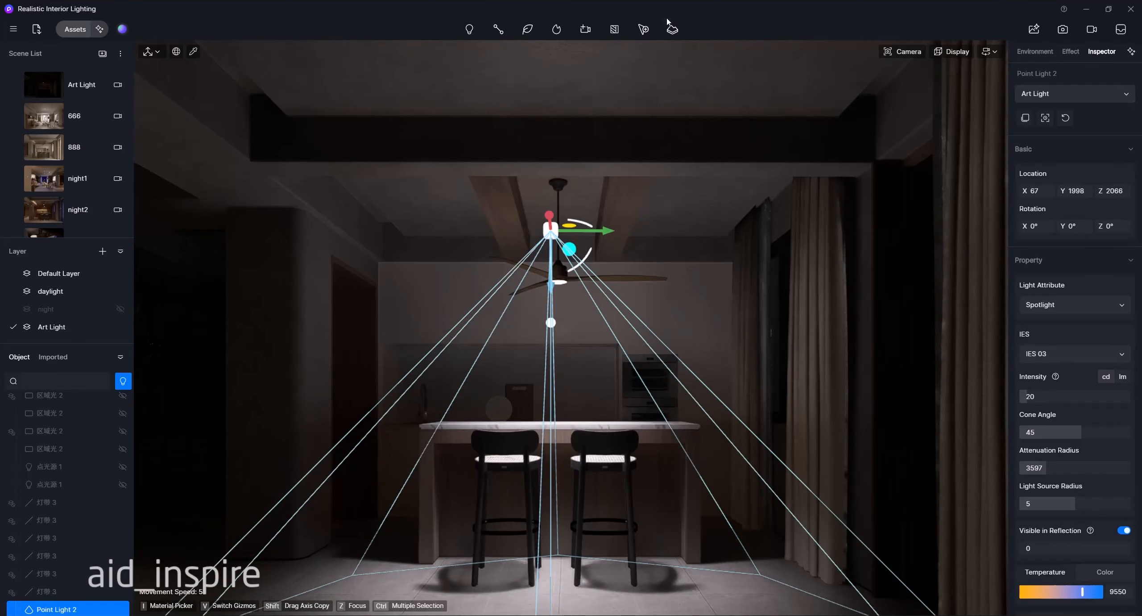
# Change the spotlight near the ceiling fan to a Rect Light
pyautogui.click(1064, 309)
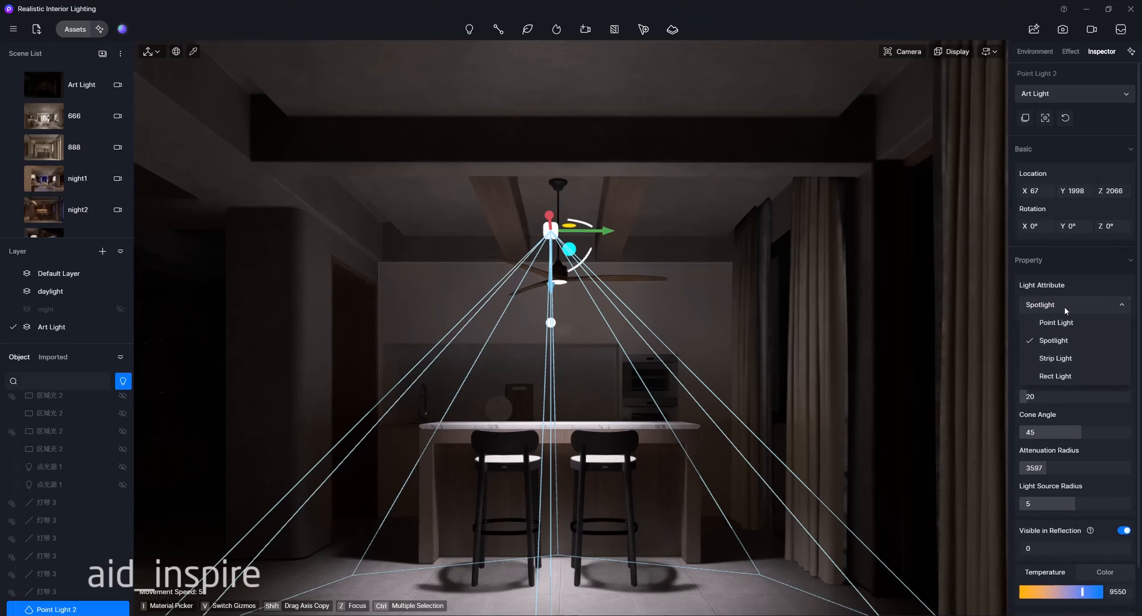
pyautogui.click(1056, 376)
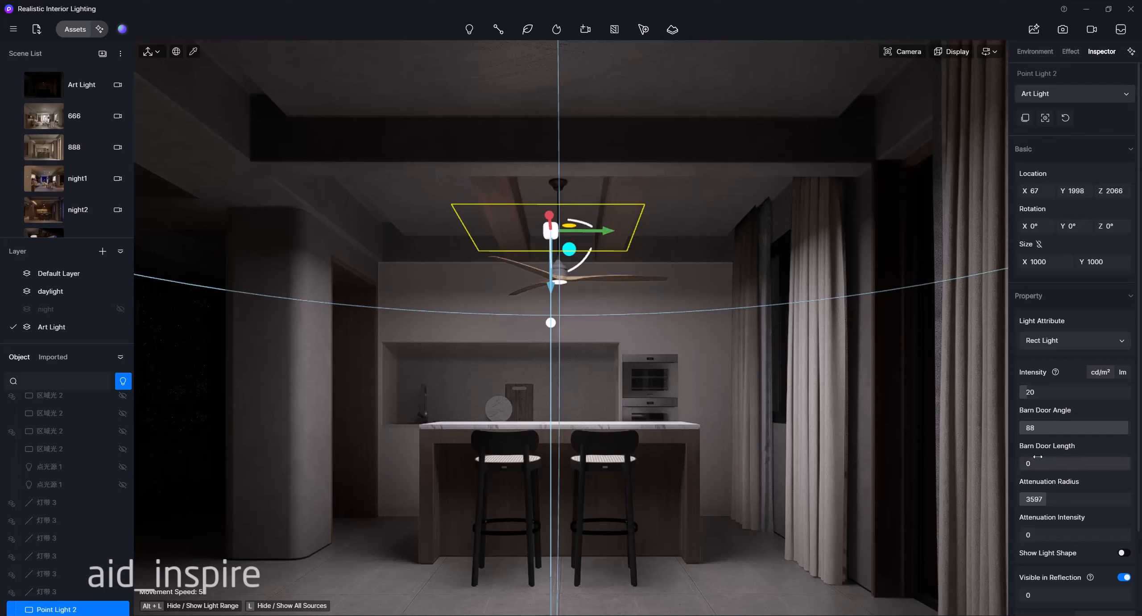
# Try several barn door settings on the rect light, ending with an angle of 71 and a length of 41
pyautogui.moveTo(1037, 463); pyautogui.dragTo(1070, 463)
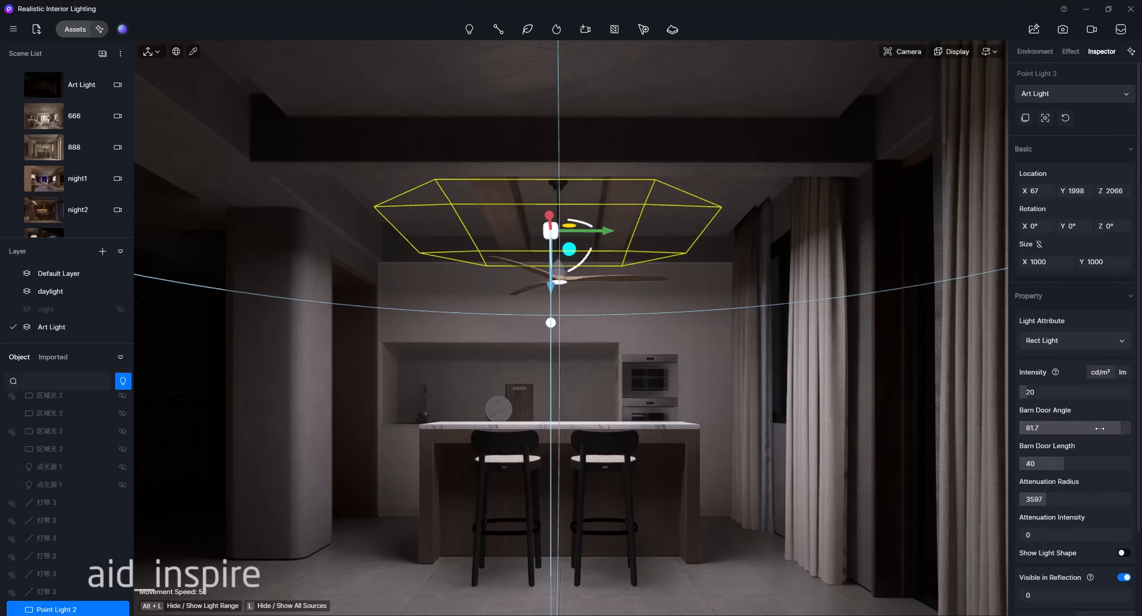
pyautogui.moveTo(1120, 428); pyautogui.dragTo(1086, 466)
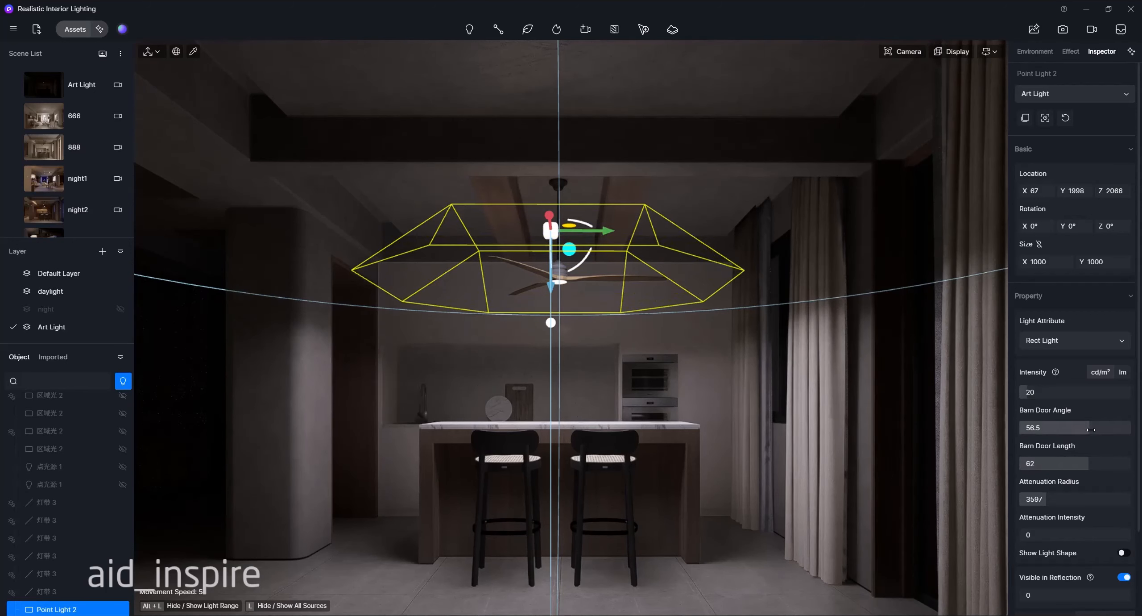
pyautogui.moveTo(1089, 428); pyautogui.dragTo(1111, 465)
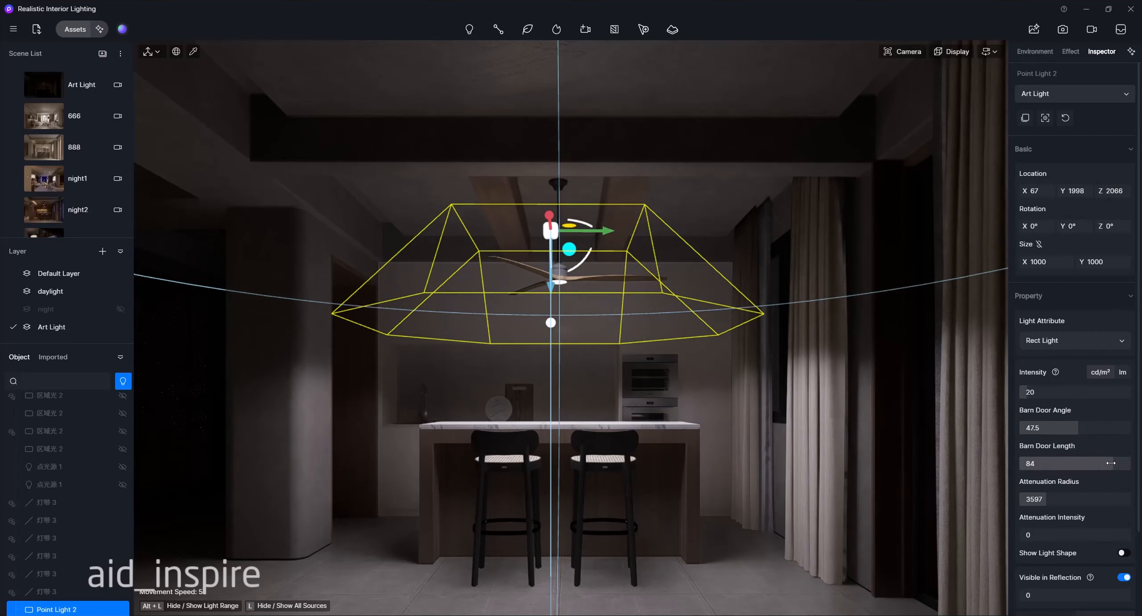
pyautogui.moveTo(1079, 429); pyautogui.dragTo(1082, 428)
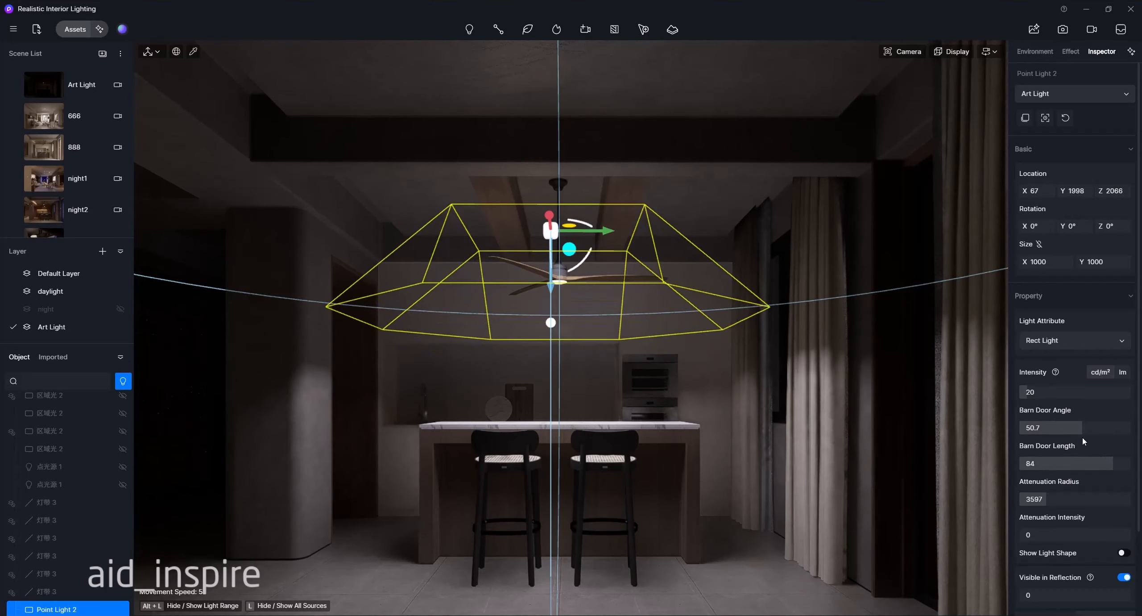
pyautogui.moveTo(1109, 465); pyautogui.dragTo(1065, 464)
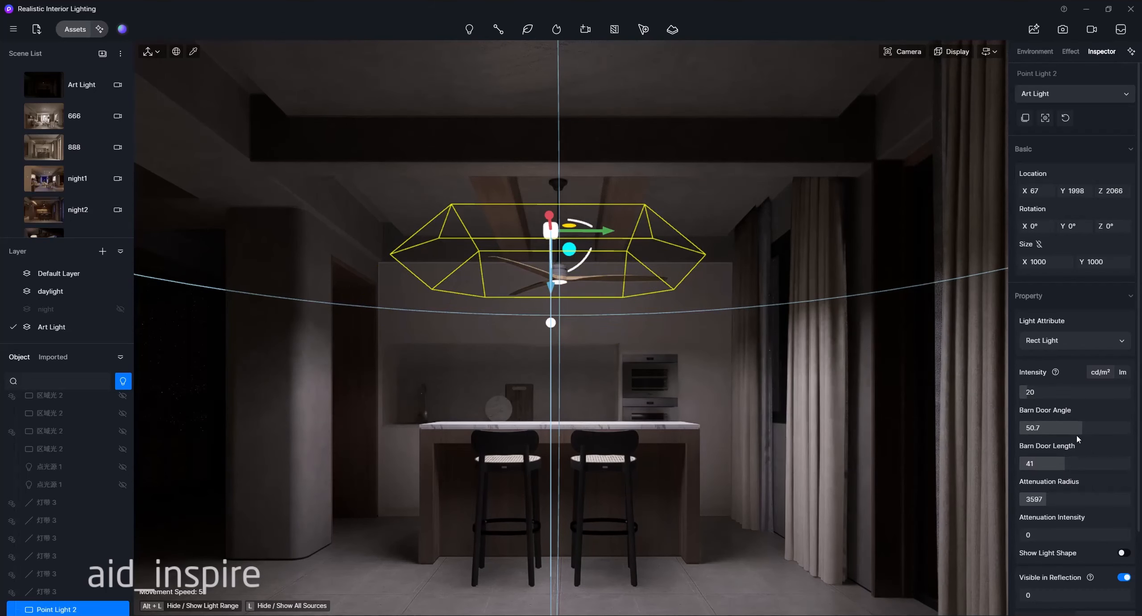
pyautogui.moveTo(1080, 428); pyautogui.dragTo(1105, 429)
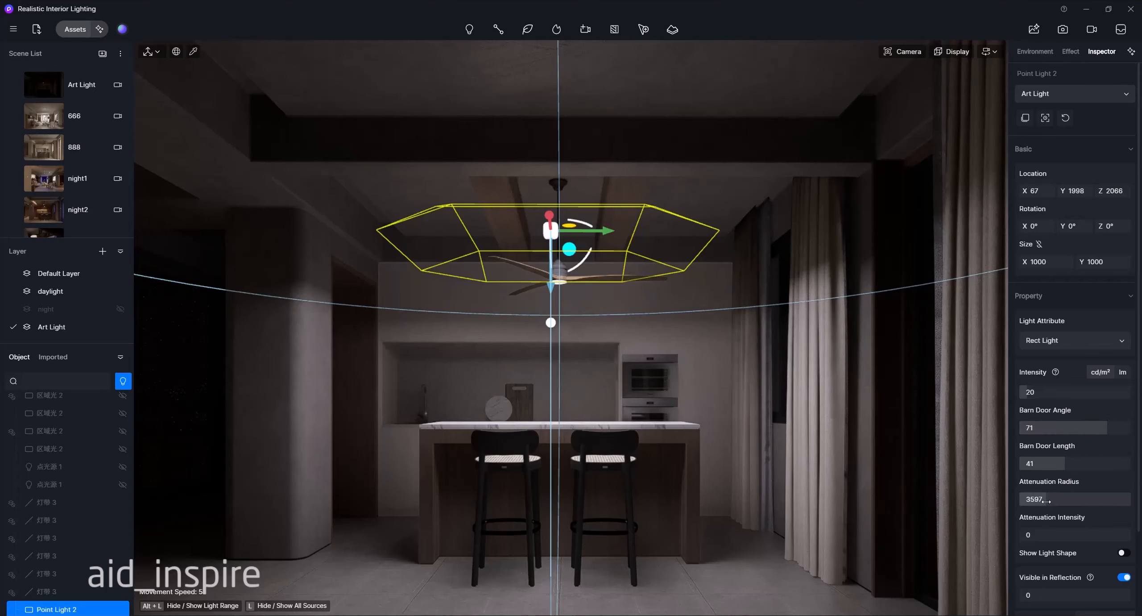
# Set the rect light's attenuation radius to 5697, with a barn door length of 56 and an angle of 60.7
pyautogui.moveTo(1046, 501); pyautogui.dragTo(1033, 504)
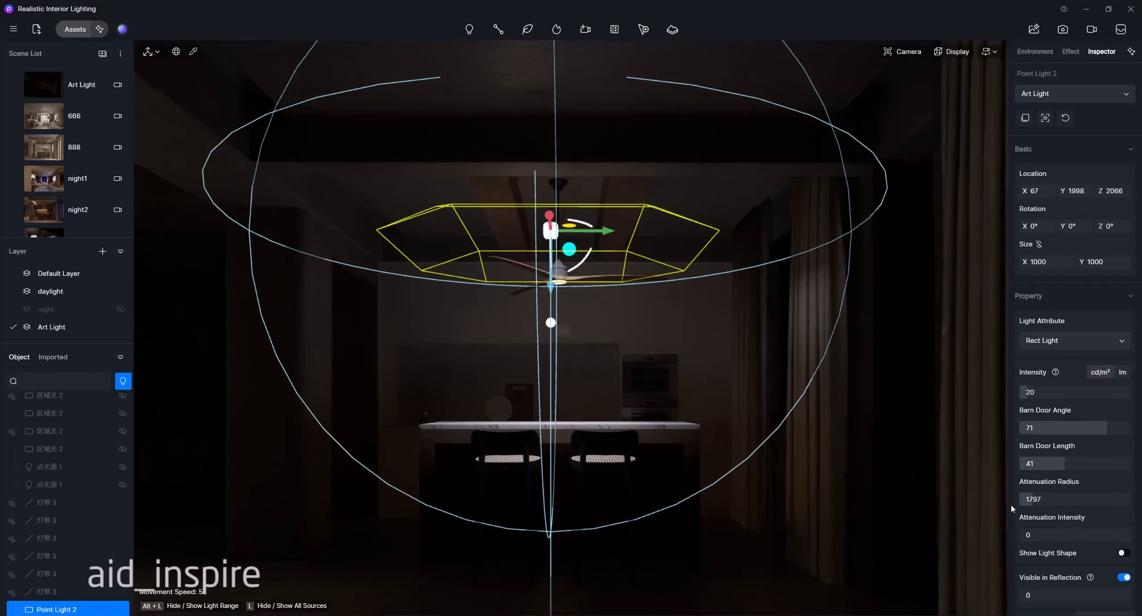
pyautogui.moveTo(1038, 500); pyautogui.dragTo(1083, 466)
pyautogui.moveTo(1106, 427); pyautogui.dragTo(1094, 428)
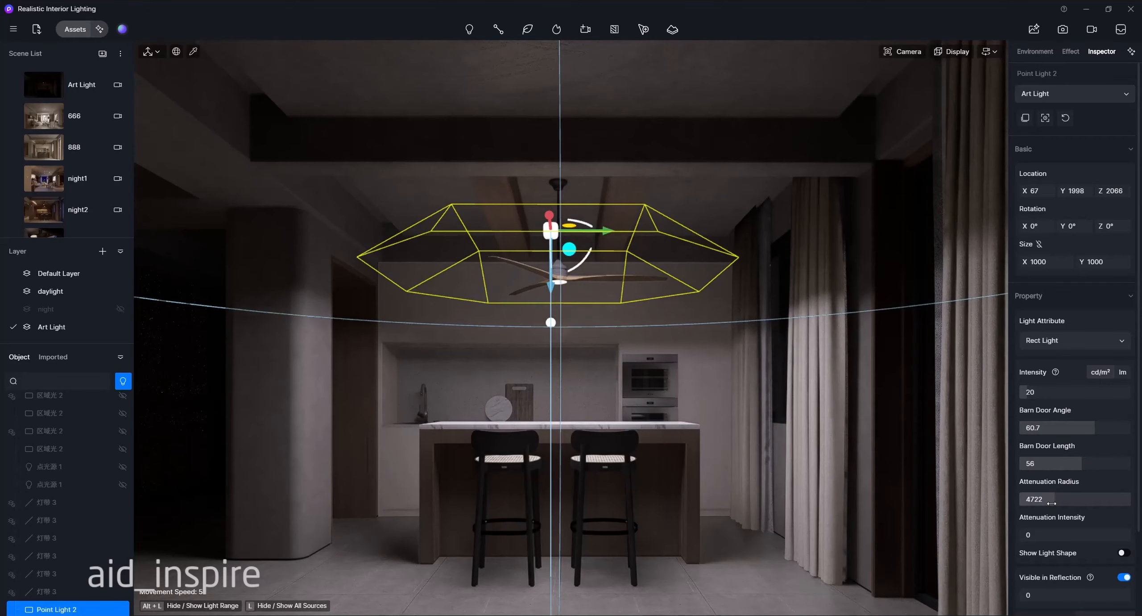
pyautogui.moveTo(1051, 503); pyautogui.dragTo(1064, 508)
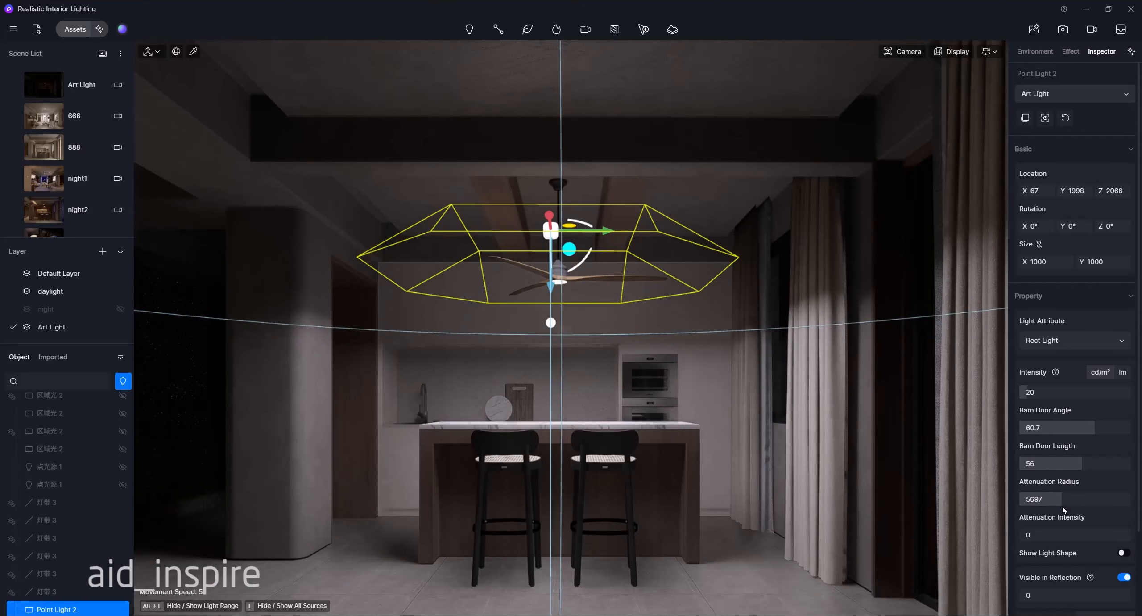
pyautogui.click(1073, 293)
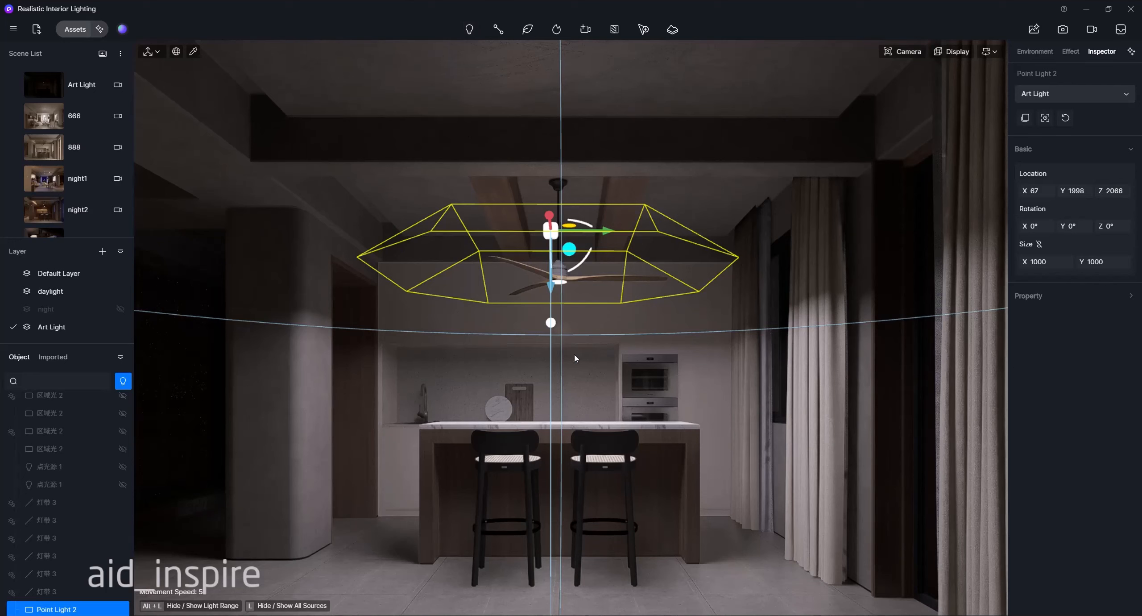
# Place a strip light along the upper edge of the recessed niche in the kitchen's back wall
pyautogui.click(468, 36)
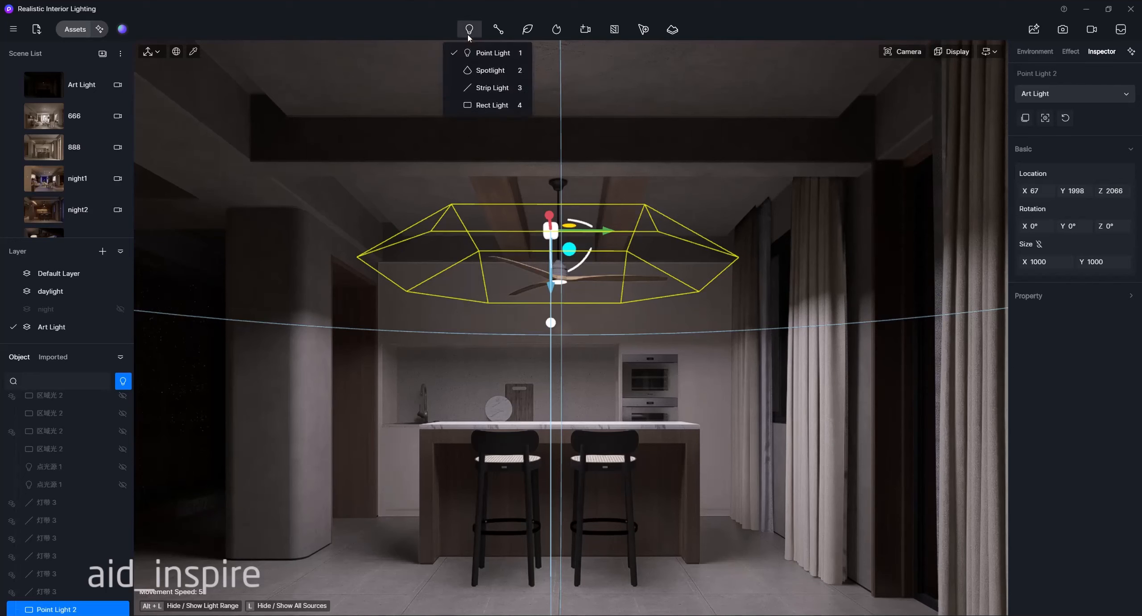
pyautogui.click(492, 88)
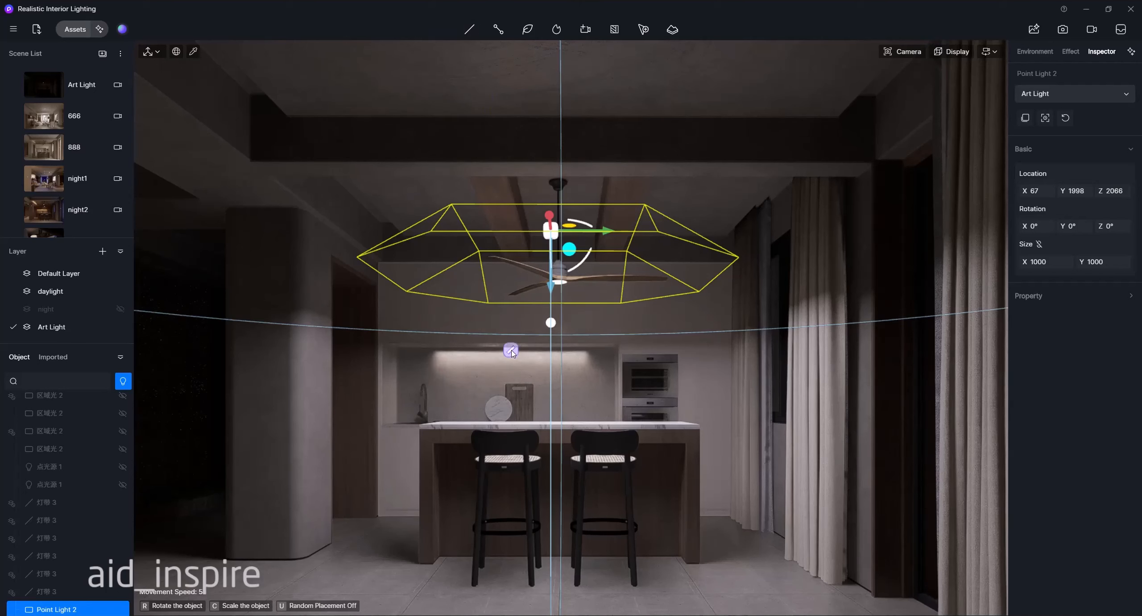
pyautogui.click(510, 350)
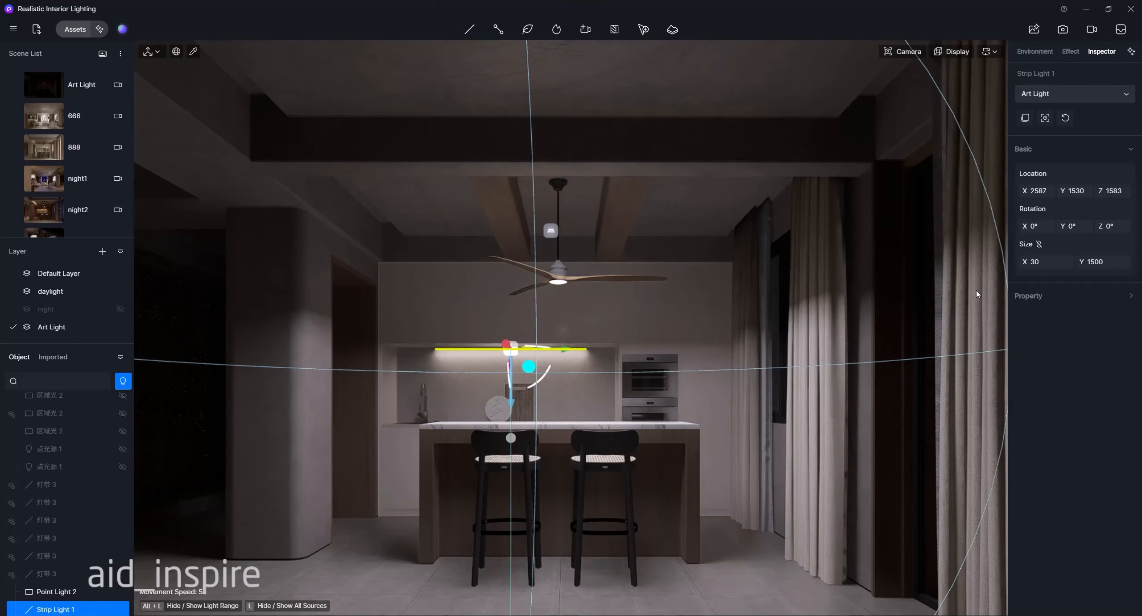
# Lengthen the strip light to Y size 2174 and align it with the niche at X 2585, Y 1485
pyautogui.click(1131, 300)
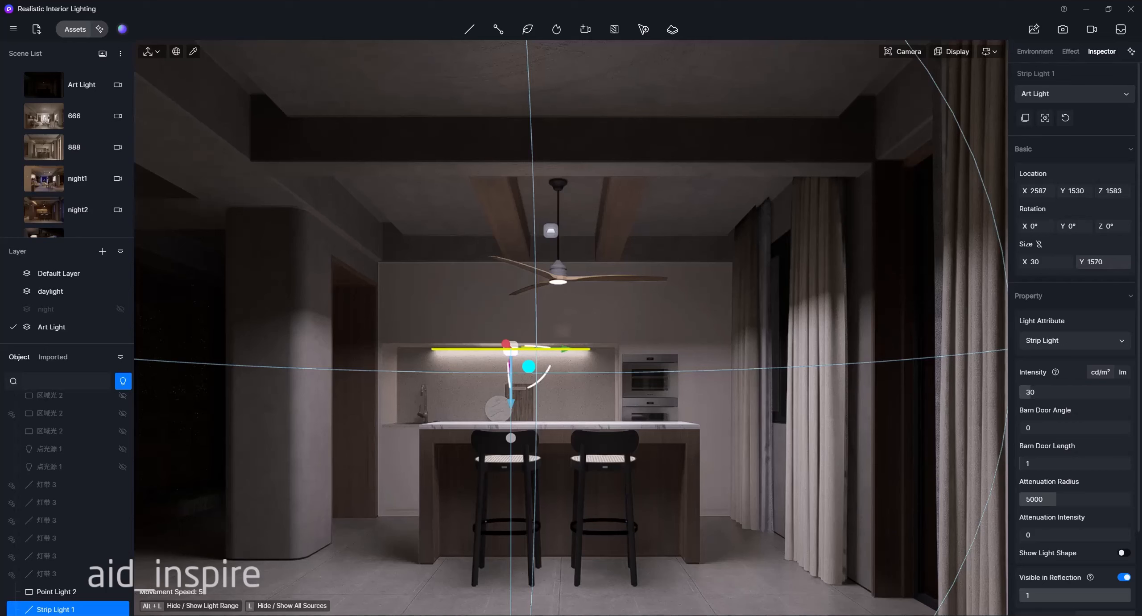
pyautogui.moveTo(1105, 263); pyautogui.dragTo(1141, 263)
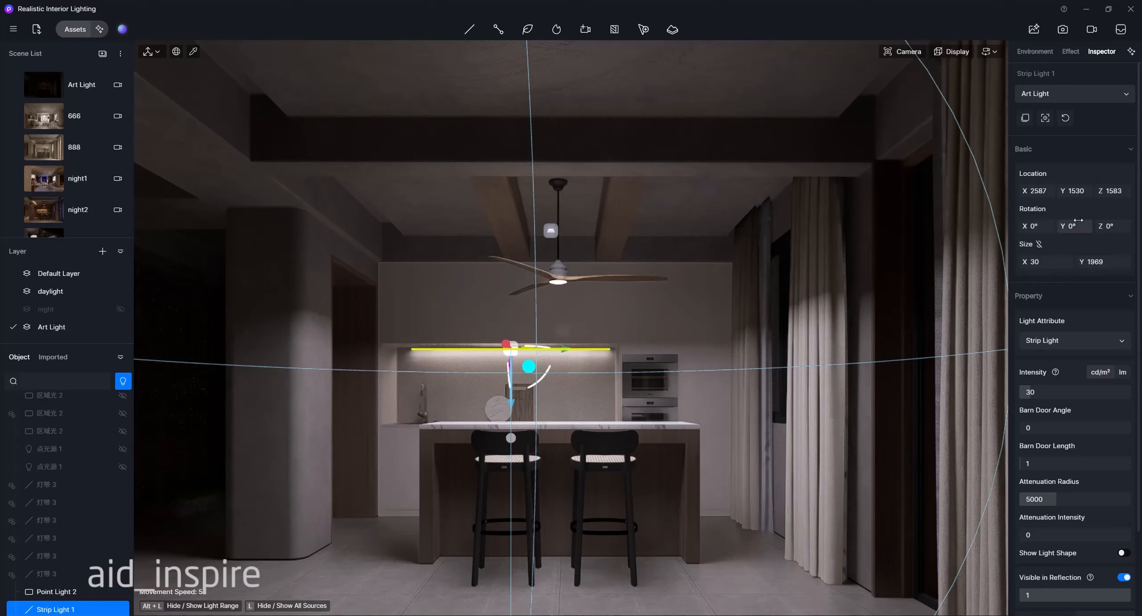
pyautogui.moveTo(1073, 191); pyautogui.dragTo(1062, 191)
pyautogui.moveTo(1110, 267); pyautogui.dragTo(1120, 268)
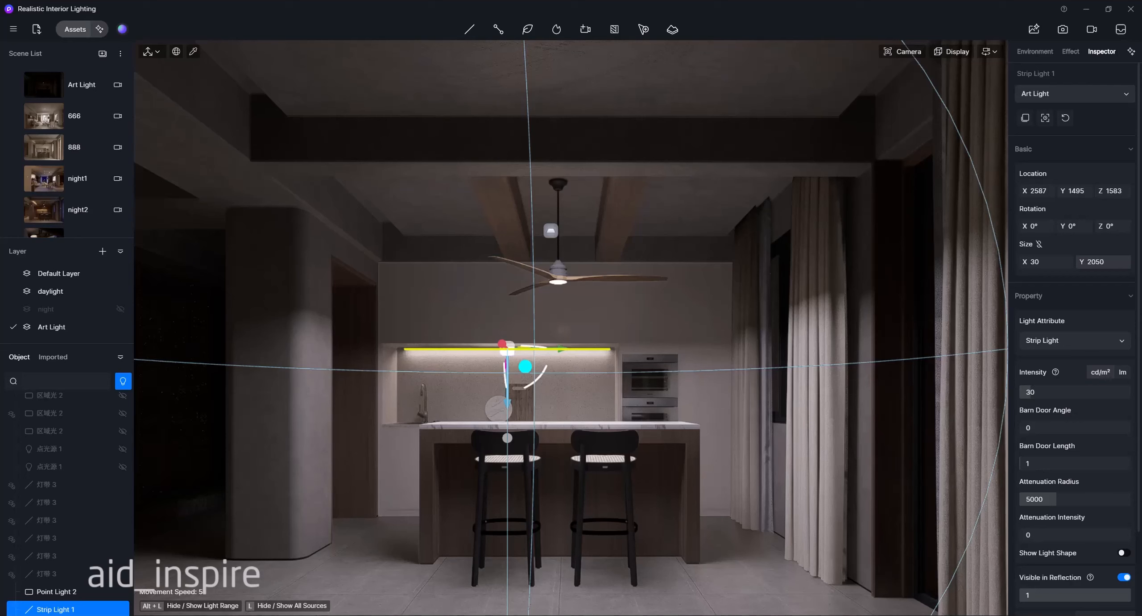
pyautogui.moveTo(1102, 261); pyautogui.dragTo(1121, 261)
pyautogui.moveTo(1071, 191); pyautogui.dragTo(1067, 190)
pyautogui.moveTo(1102, 261); pyautogui.dragTo(1112, 261)
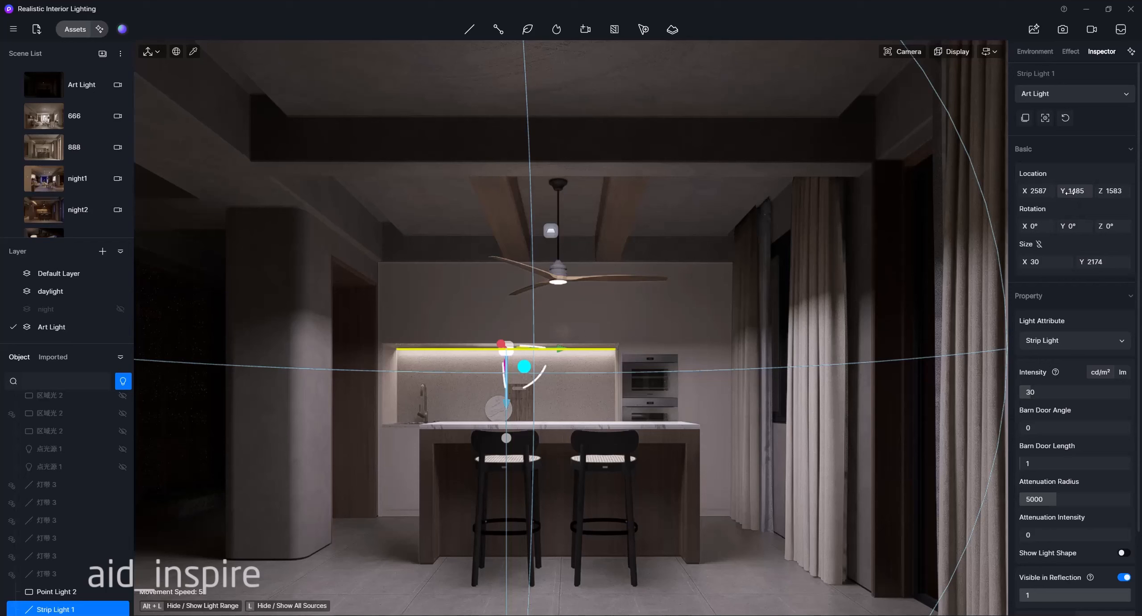
pyautogui.moveTo(1047, 193); pyautogui.dragTo(1046, 193)
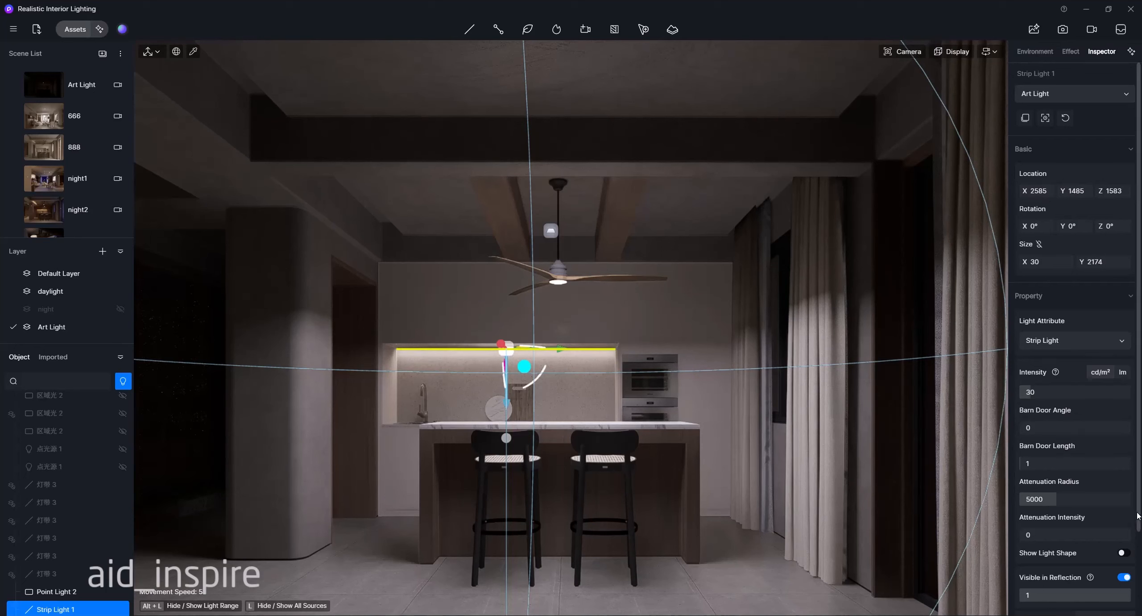
# Set the strip light's attenuation radius to 1925 and its intensity to 100 cd/m²
pyautogui.moveTo(1140, 518); pyautogui.dragTo(1137, 602)
pyautogui.scroll(3, 1071, 423)
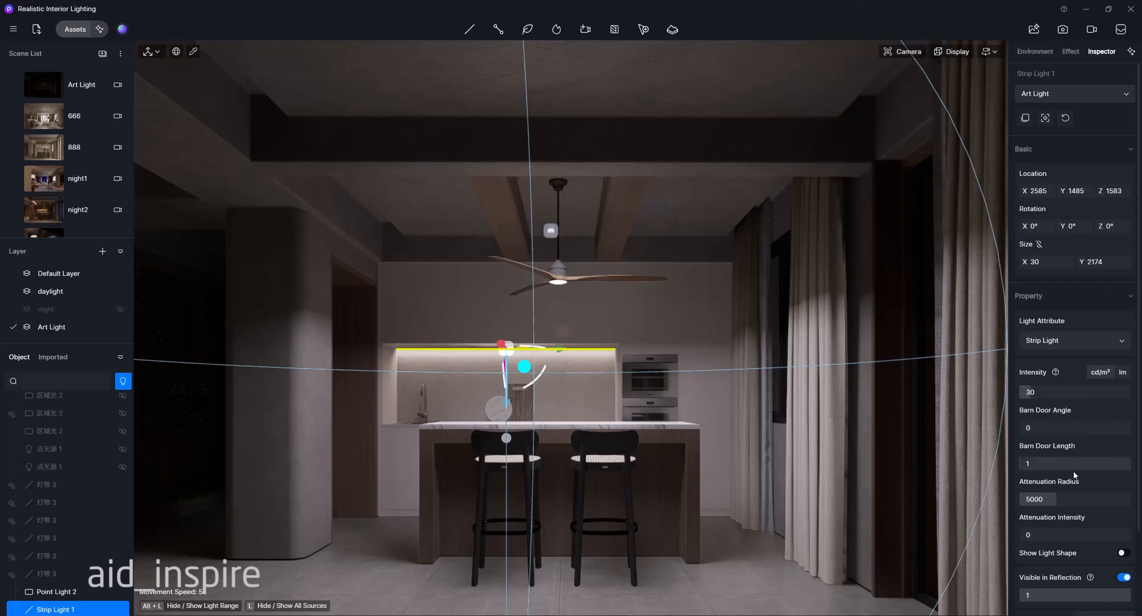
pyautogui.moveTo(1034, 393); pyautogui.dragTo(1043, 395)
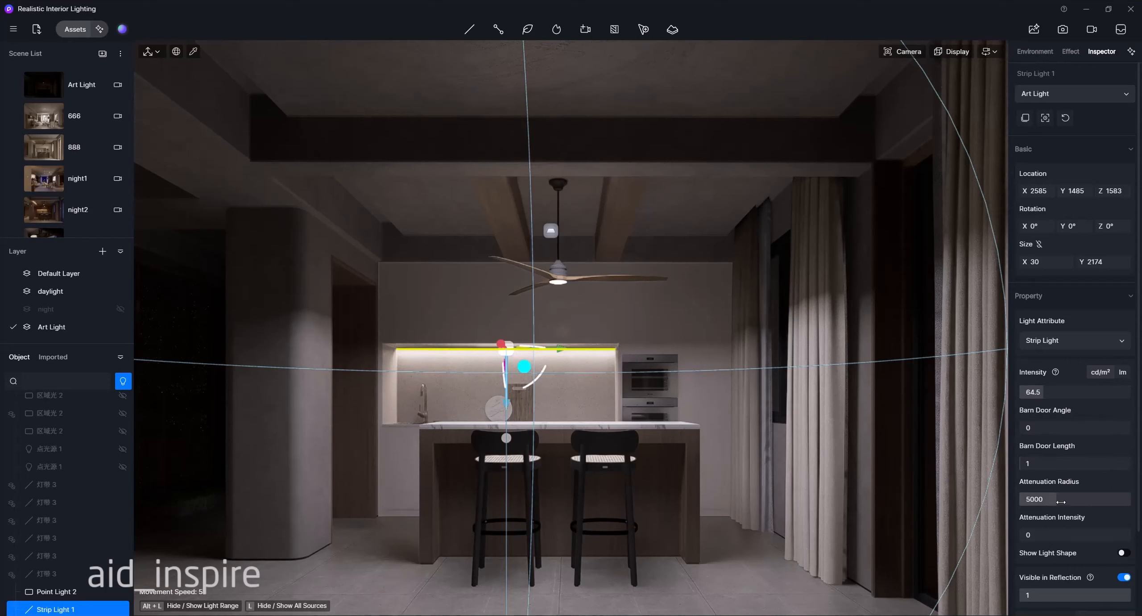
pyautogui.moveTo(1061, 502); pyautogui.dragTo(1030, 503)
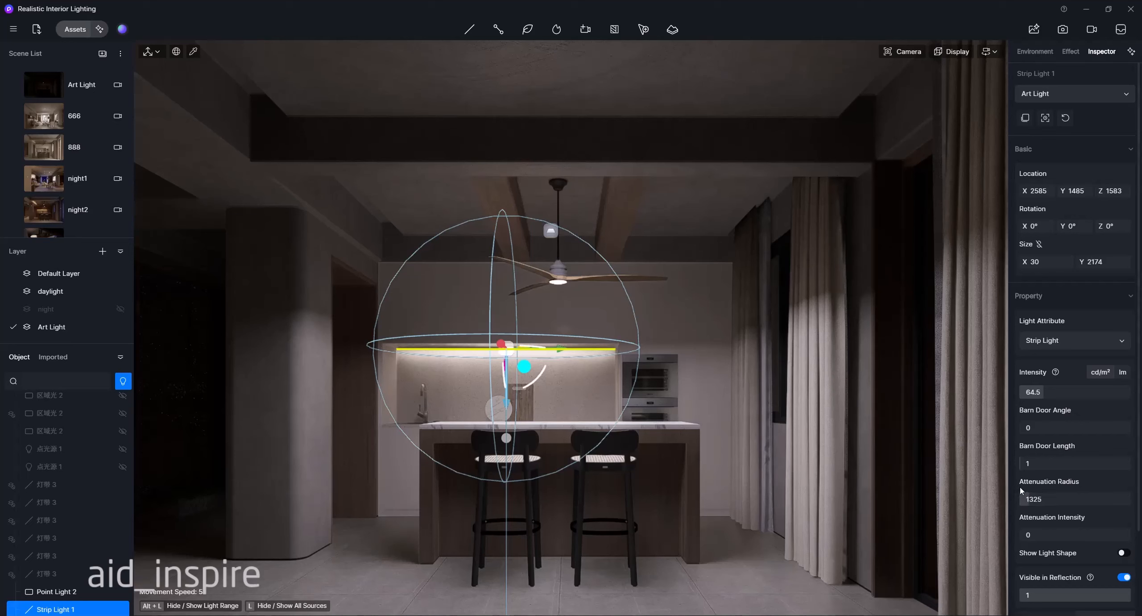
pyautogui.moveTo(1025, 496); pyautogui.dragTo(1034, 498)
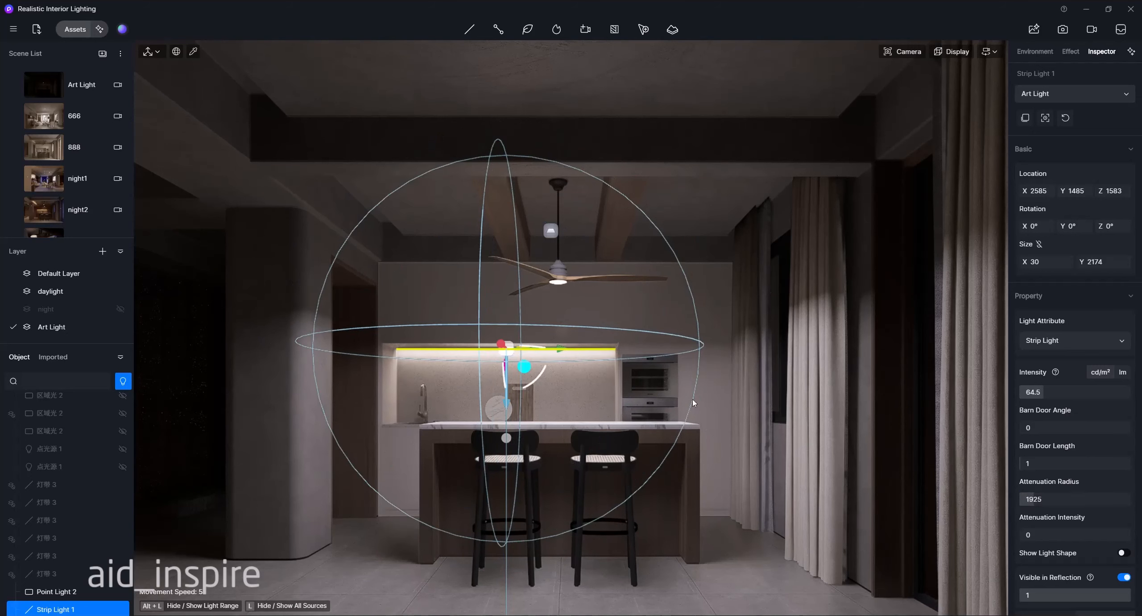
pyautogui.click(1039, 391)
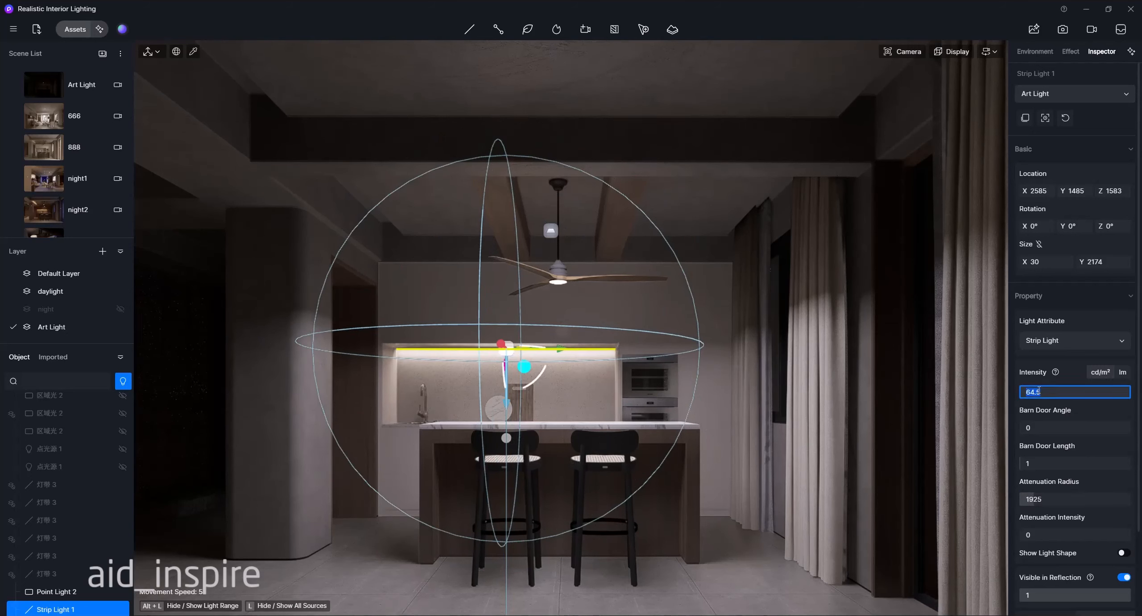
pyautogui.write('100')
pyautogui.press('Return')
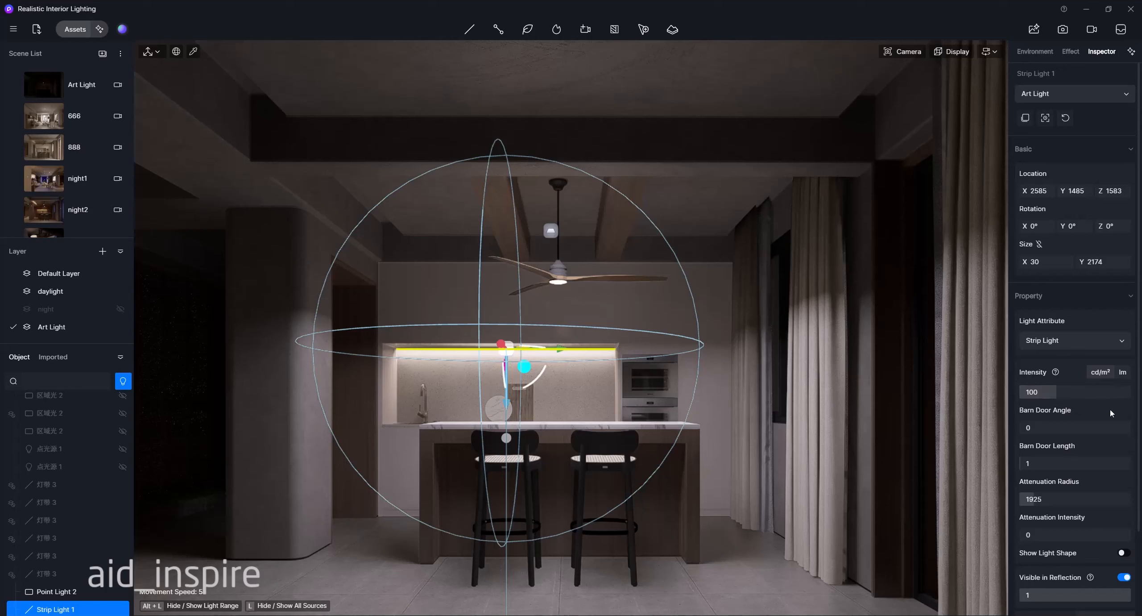
# Warm the strip light's color temperature to 3750 and deselect the light
pyautogui.scroll(-3, 1080, 447)
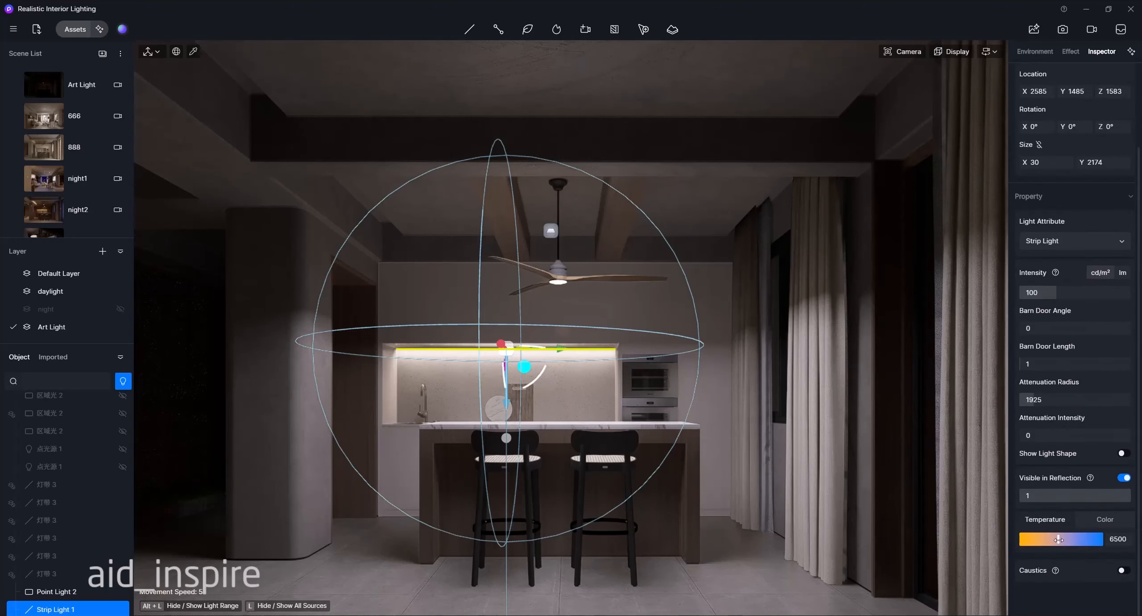
pyautogui.moveTo(1059, 539); pyautogui.dragTo(1037, 539)
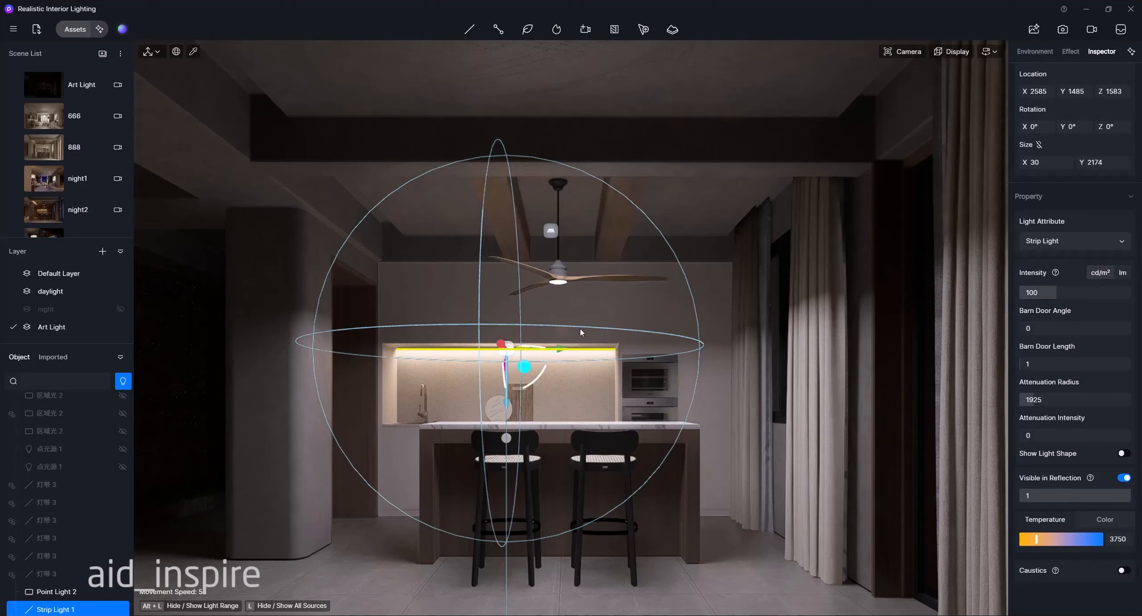
pyautogui.press('Escape')
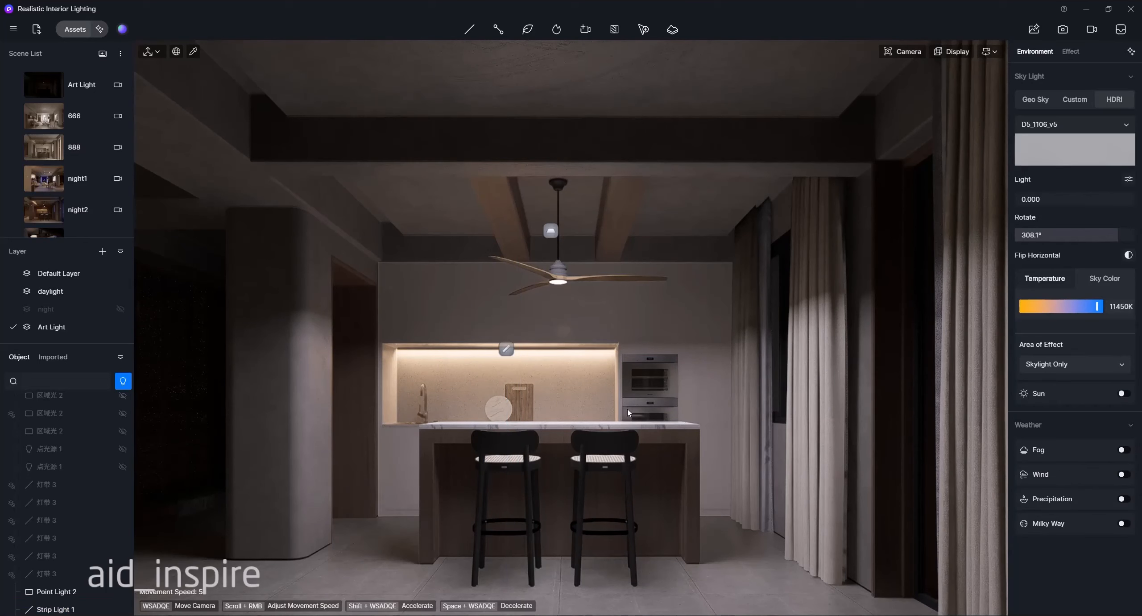